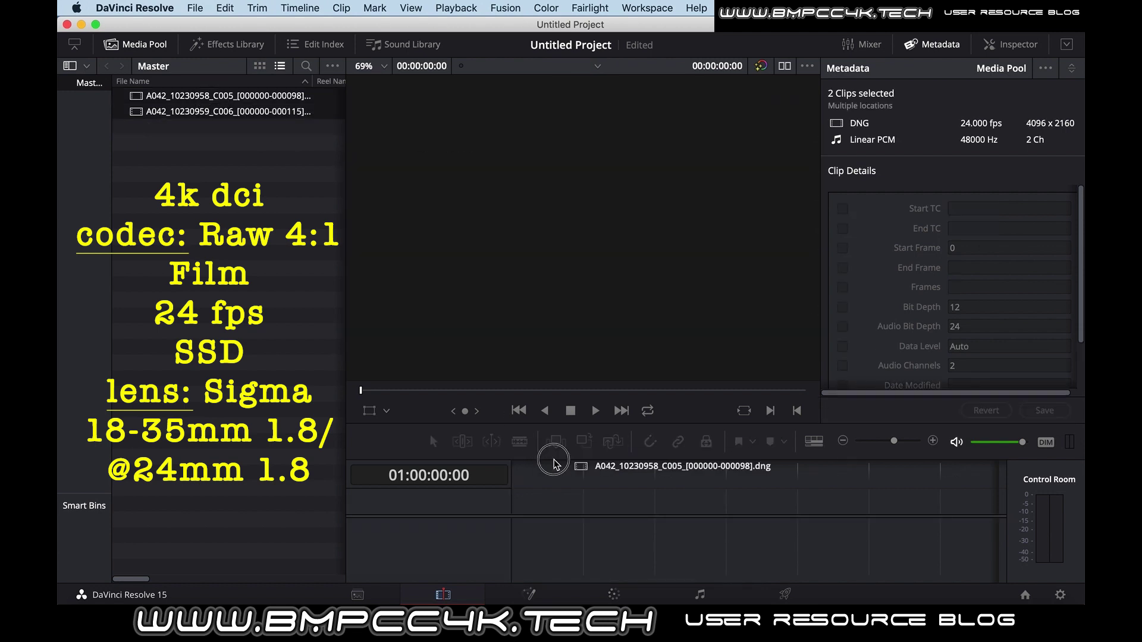
Place both A042 raw clips on V1, scrub through them, and zoom the viewer to 100%
{"action": "left_click_drag", "start_coordinate": [506, 470], "coordinate": [510, 510]}
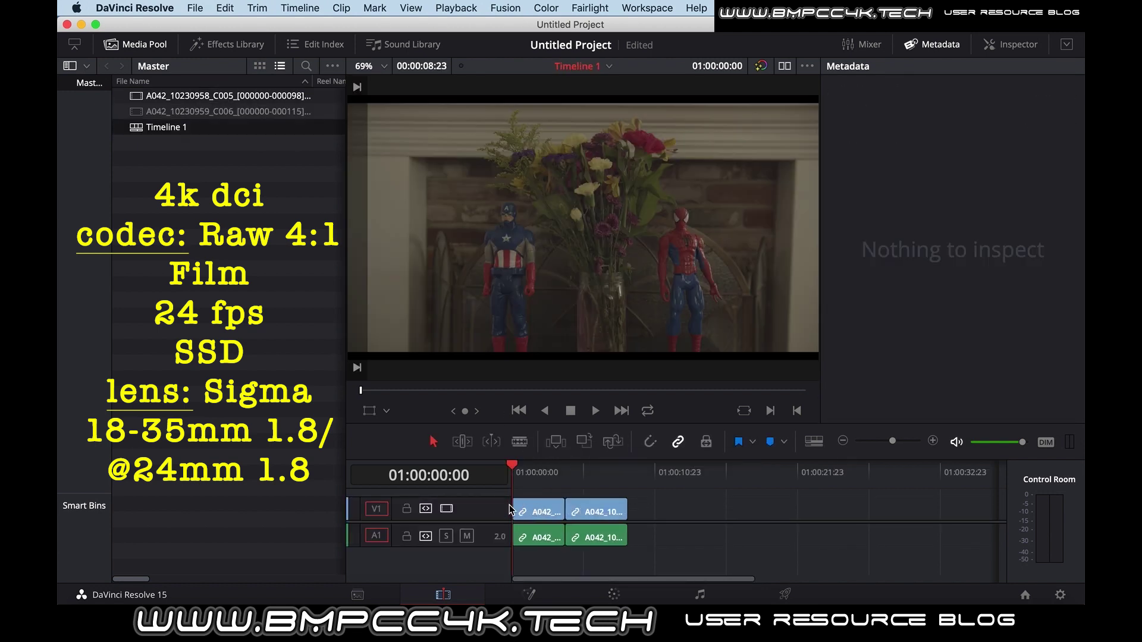
{"action": "left_click_drag", "start_coordinate": [517, 467], "coordinate": [543, 470]}
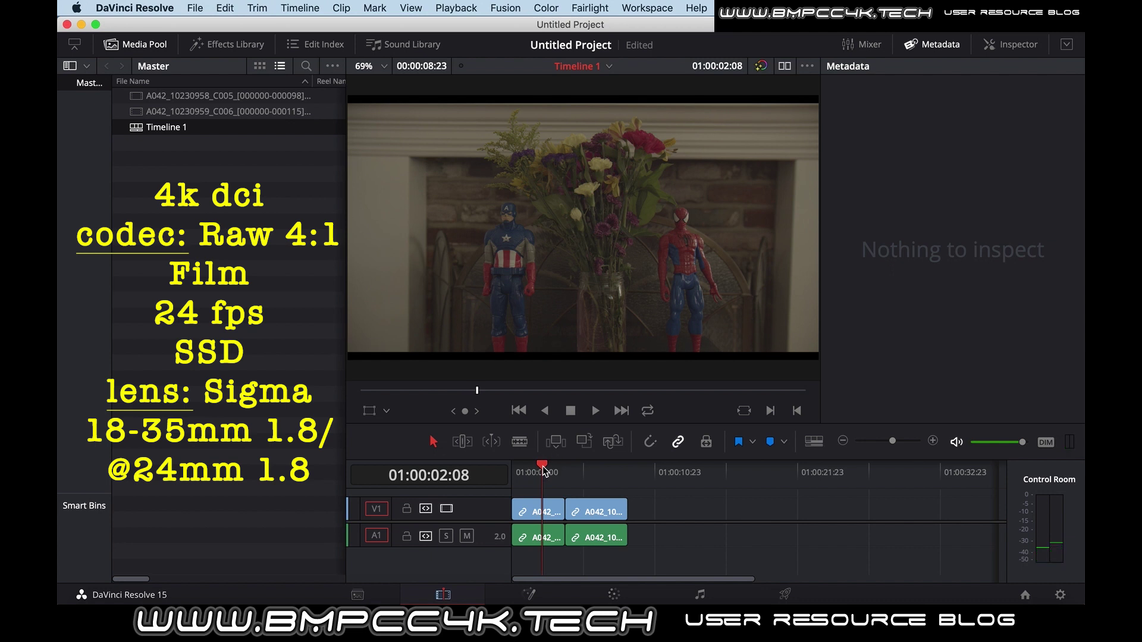
{"action": "left_click", "coordinate": [584, 471]}
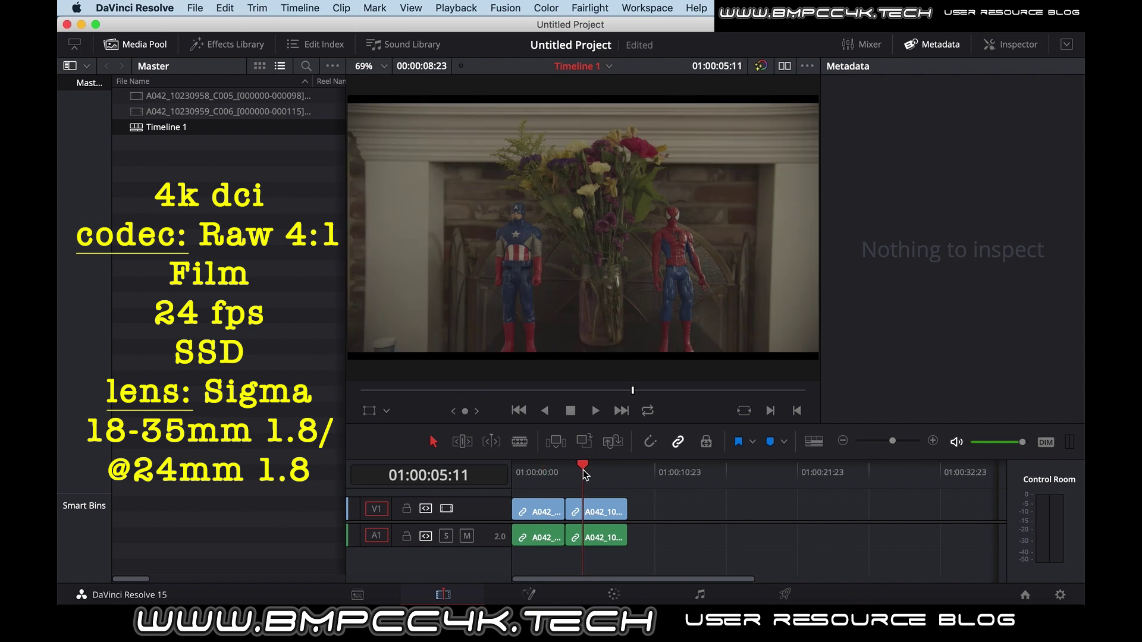
{"action": "left_click", "coordinate": [539, 476]}
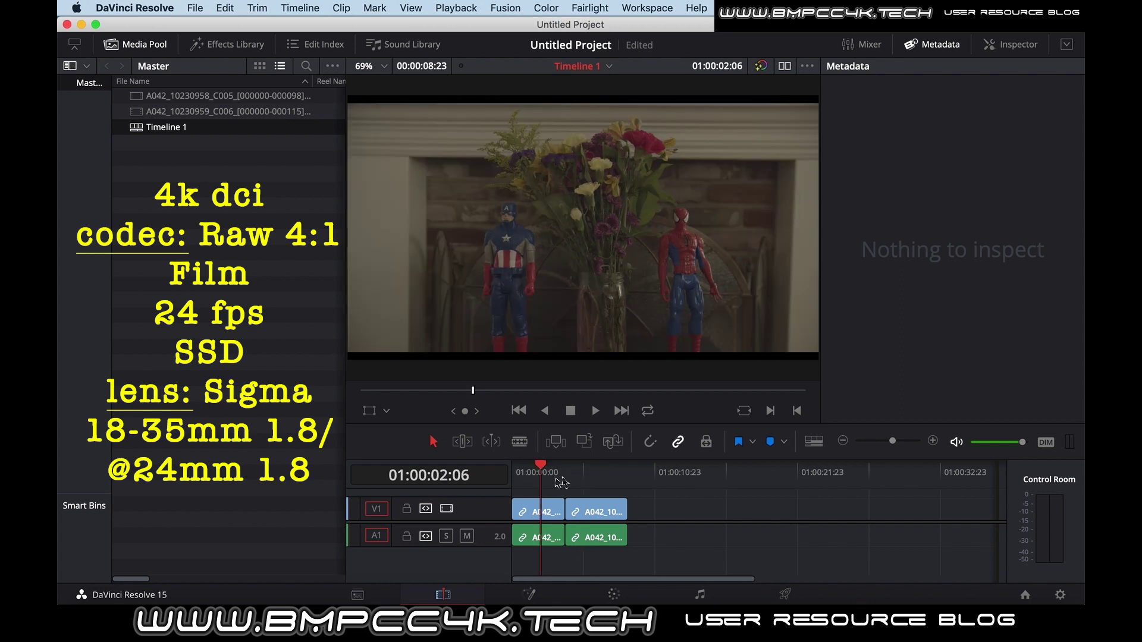
{"action": "left_click", "coordinate": [594, 485]}
{"action": "scroll", "coordinate": [566, 267], "scroll_direction": "up", "scroll_amount": 2}
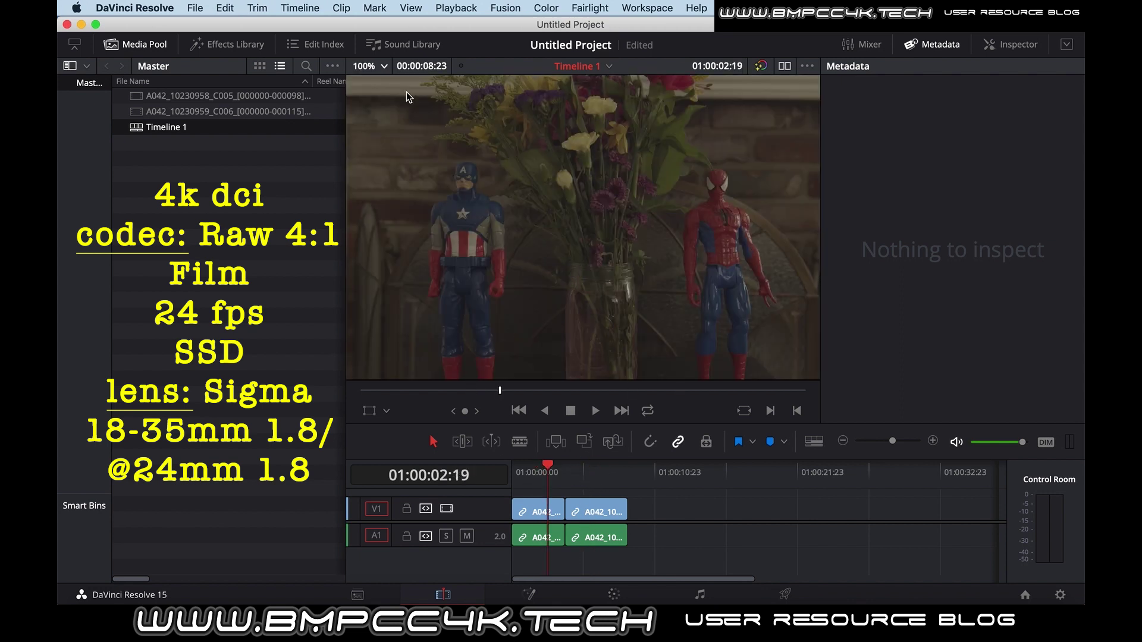
{"action": "left_click", "coordinate": [385, 67]}
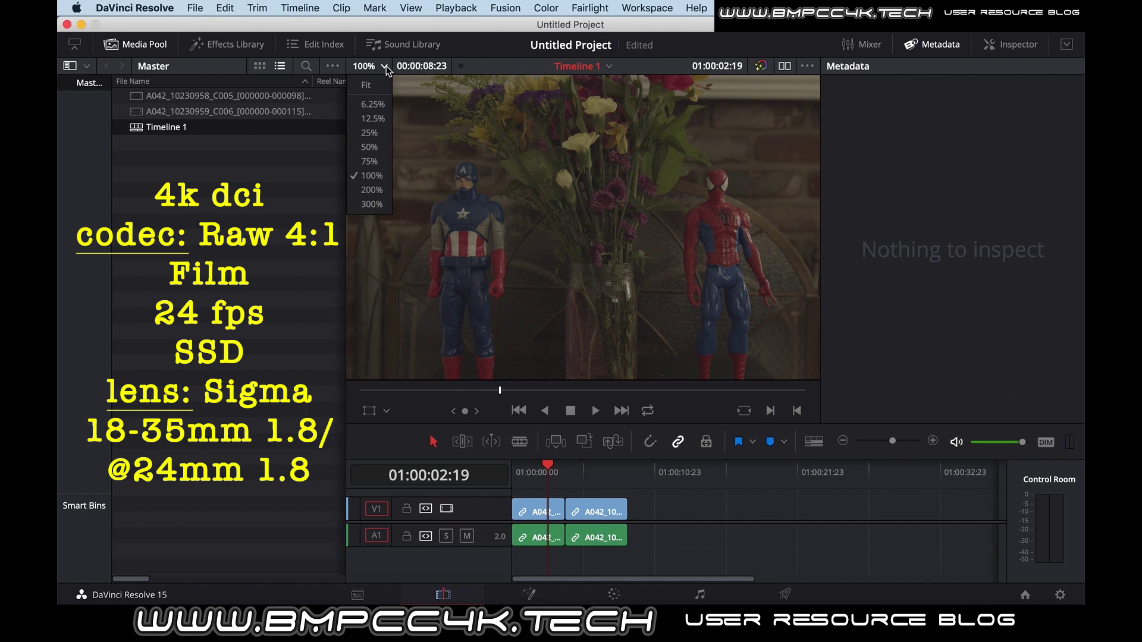
View the footage at 200%, pan across the figures and flowers, then jump to 01:00:05:17
{"action": "left_click", "coordinate": [371, 189]}
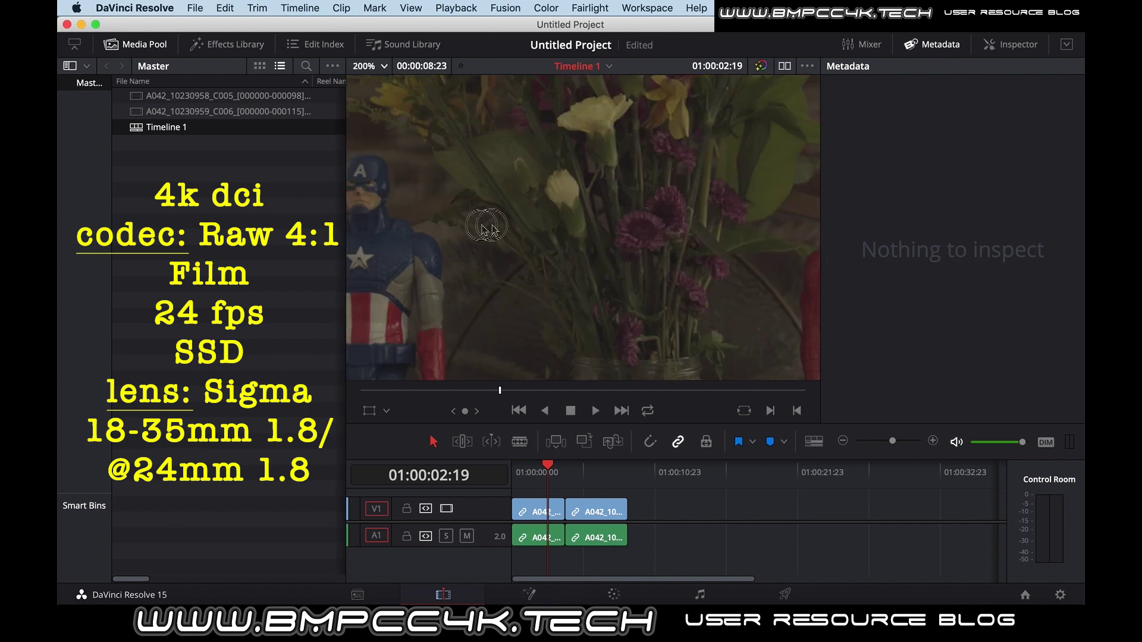
{"action": "scroll", "coordinate": [572, 211], "scroll_direction": "right", "scroll_amount": 10}
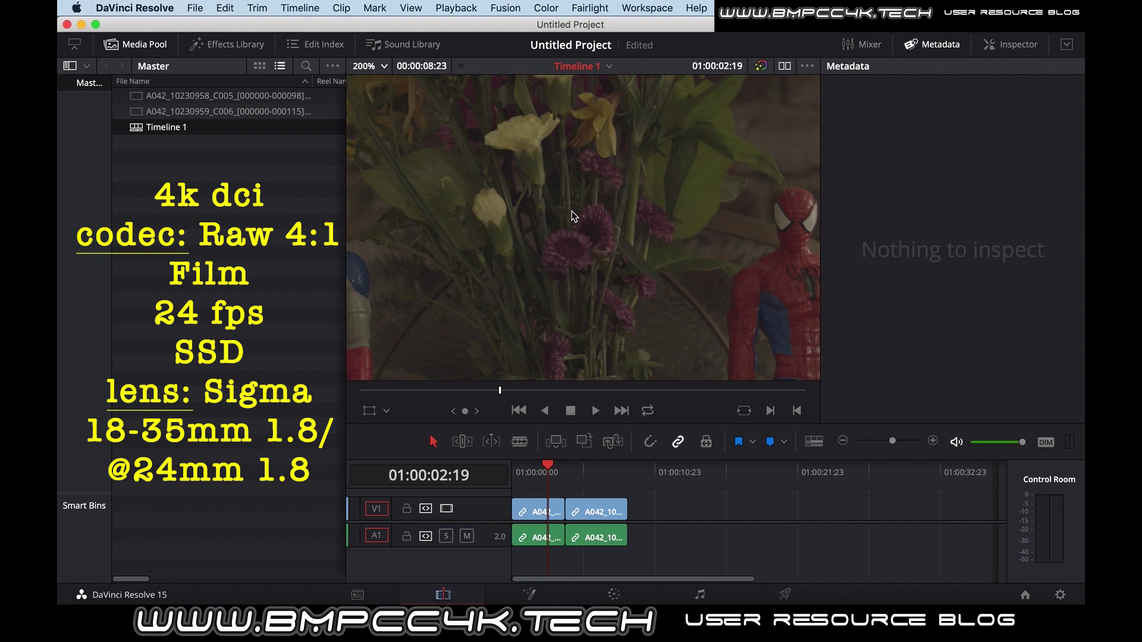
{"action": "scroll", "coordinate": [572, 211], "scroll_direction": "up", "scroll_amount": 5}
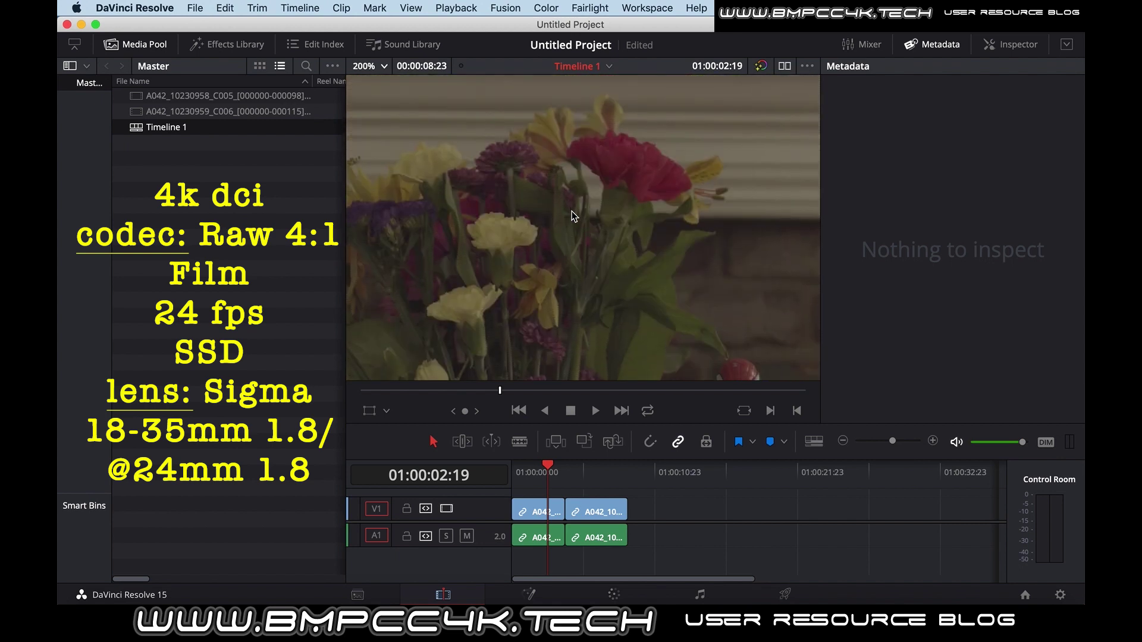
{"action": "scroll", "coordinate": [572, 212], "scroll_direction": "down", "scroll_amount": 5}
{"action": "scroll", "coordinate": [572, 212], "scroll_direction": "left", "scroll_amount": 5}
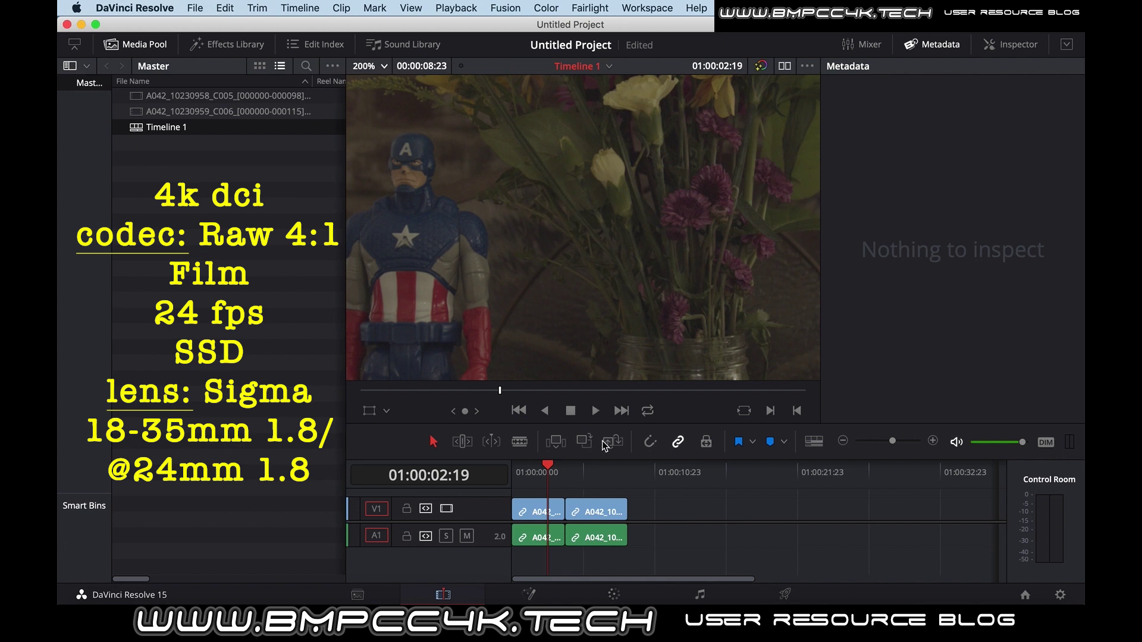
{"action": "left_click", "coordinate": [586, 478]}
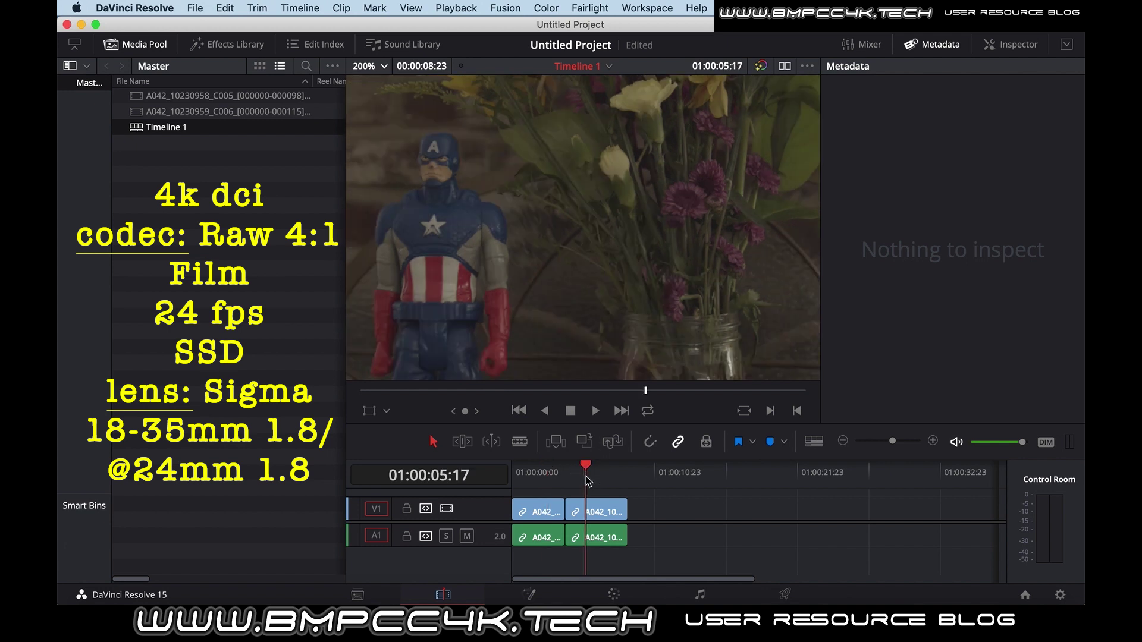
On the Color page, set clip 01's Camera Raw to decode using Clip with Blackmagic Design Video gamma
{"action": "left_click", "coordinate": [618, 593]}
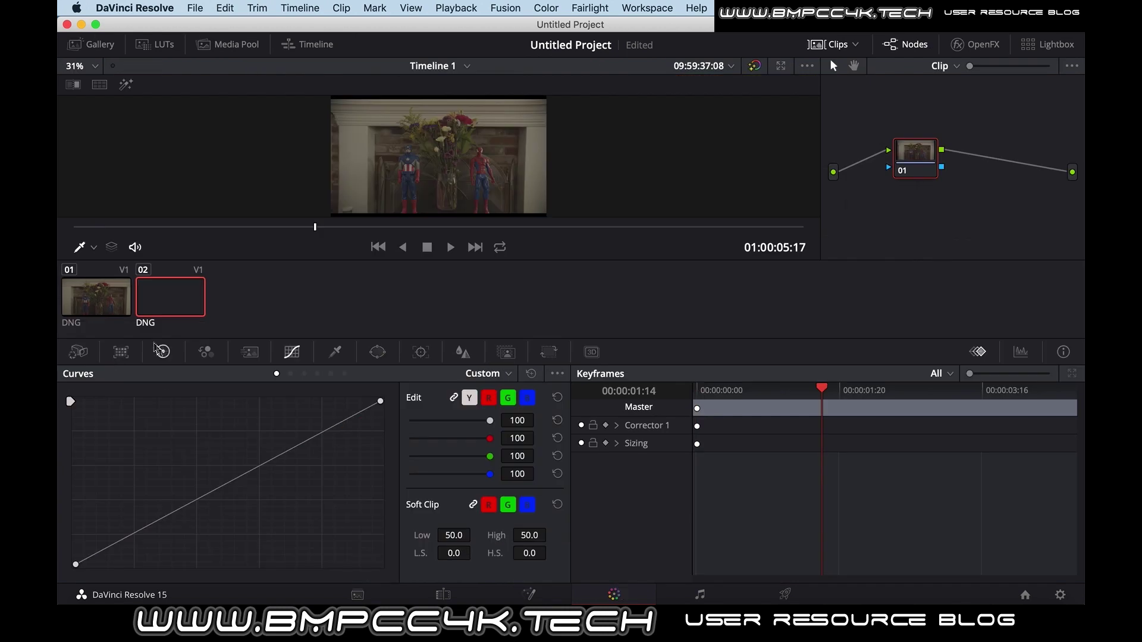
{"action": "left_click", "coordinate": [101, 301]}
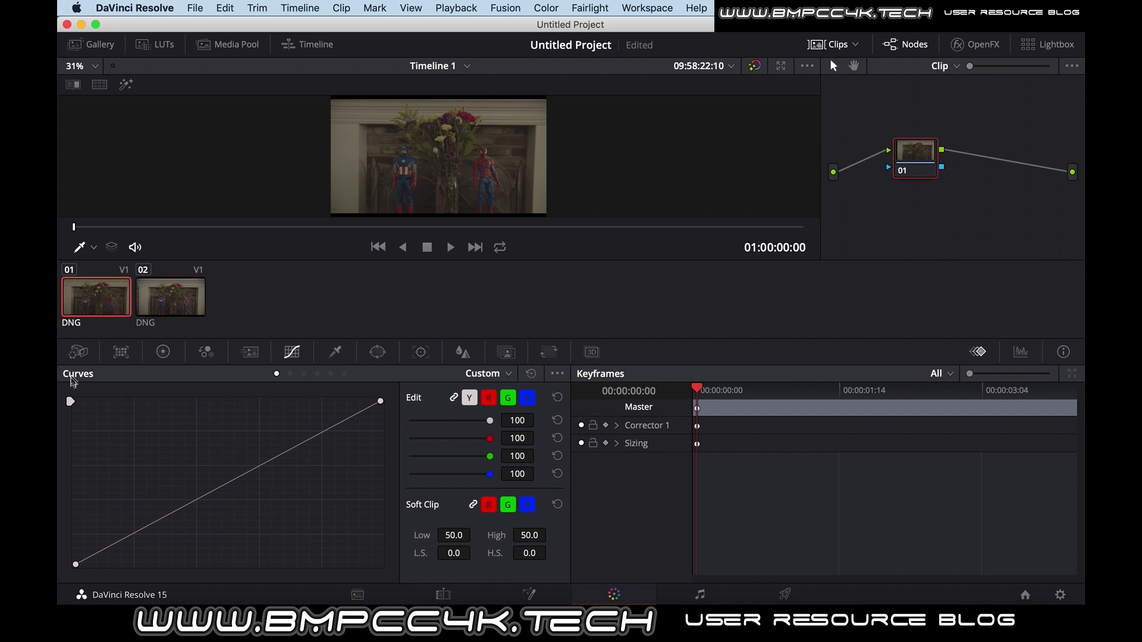
{"action": "left_click", "coordinate": [78, 352]}
{"action": "left_click", "coordinate": [197, 412]}
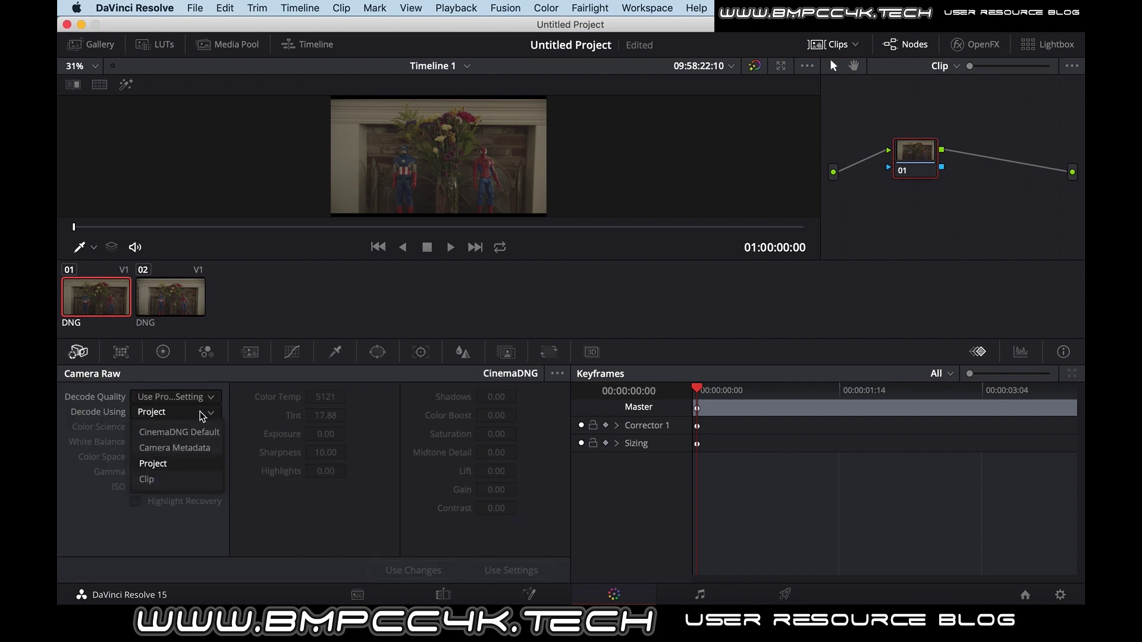
{"action": "left_click", "coordinate": [190, 478]}
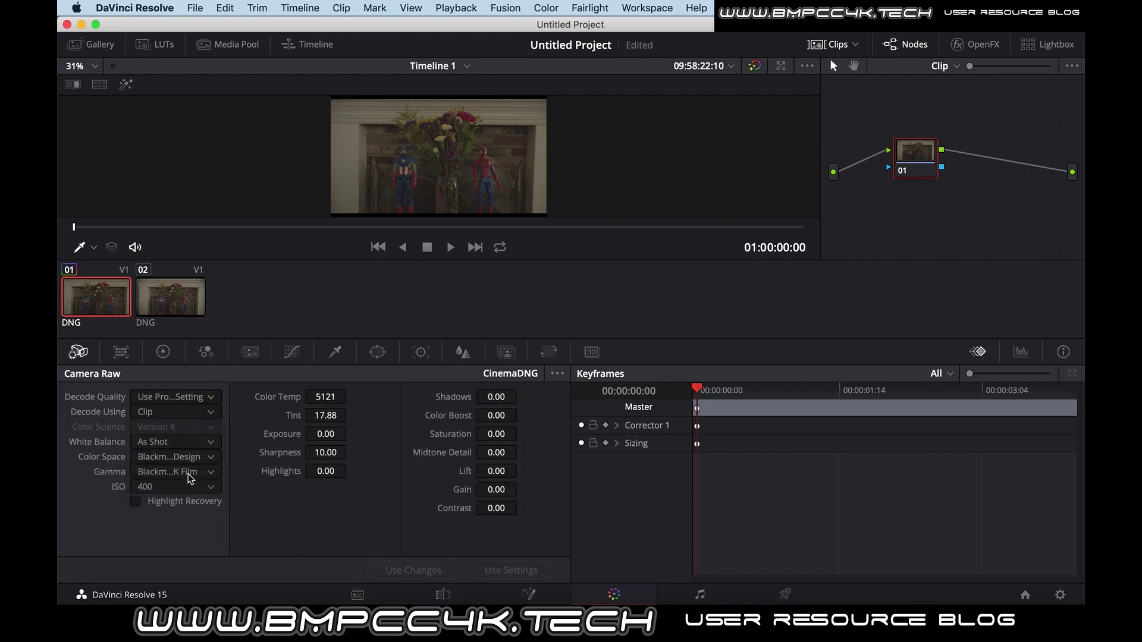
{"action": "left_click", "coordinate": [211, 473]}
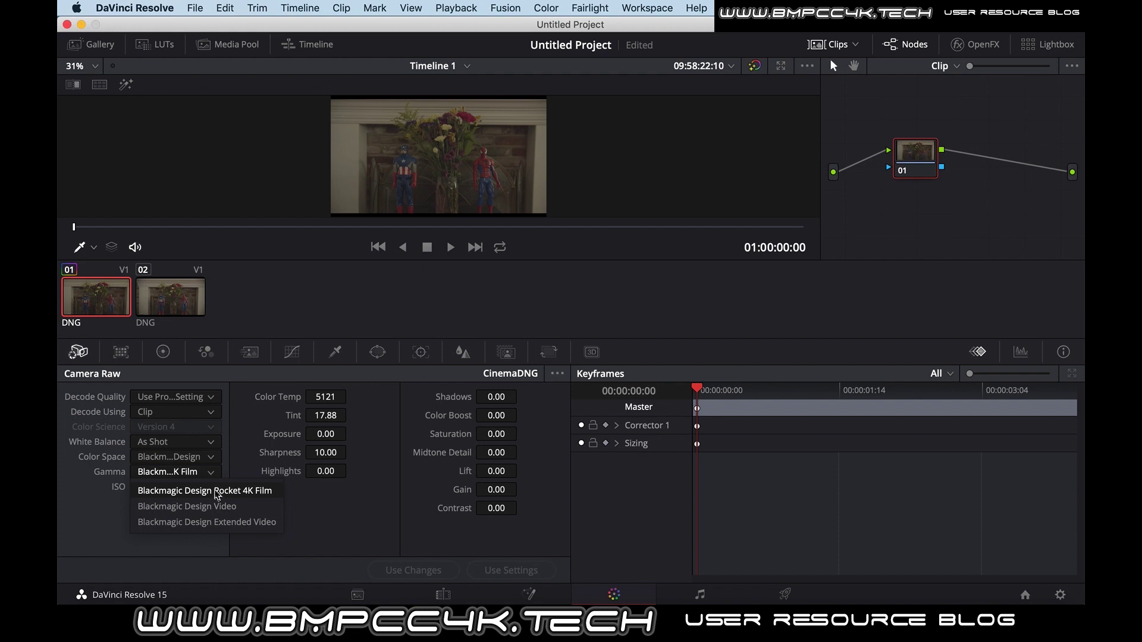
{"action": "left_click", "coordinate": [218, 508]}
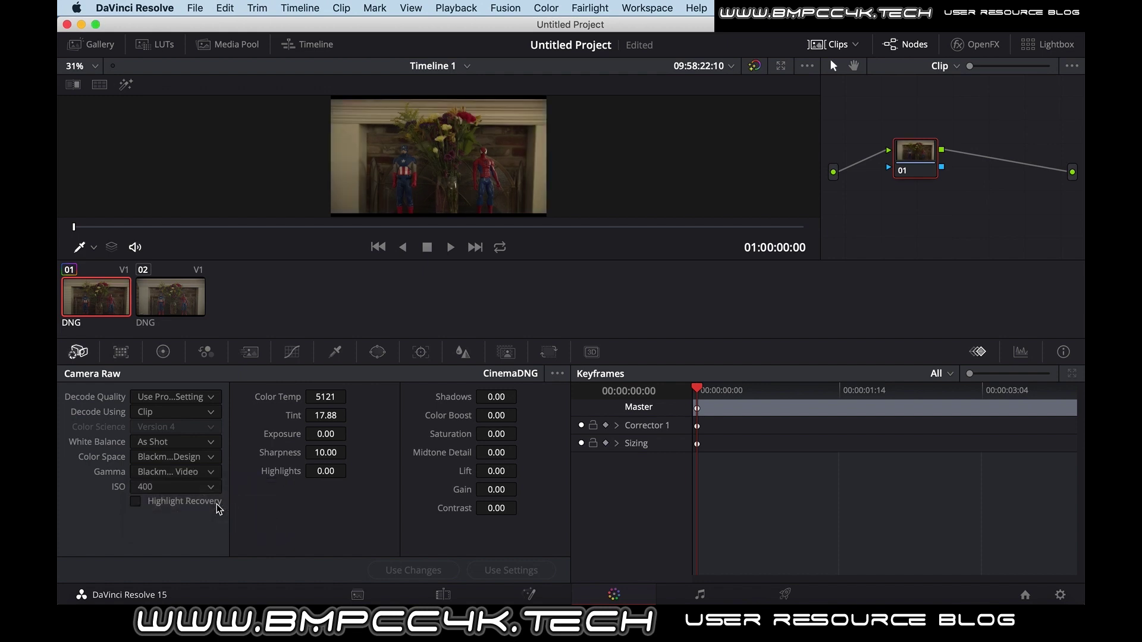
Give clip 02 the same Clip decode and Blackmagic Design Video gamma
{"action": "left_click", "coordinate": [178, 309]}
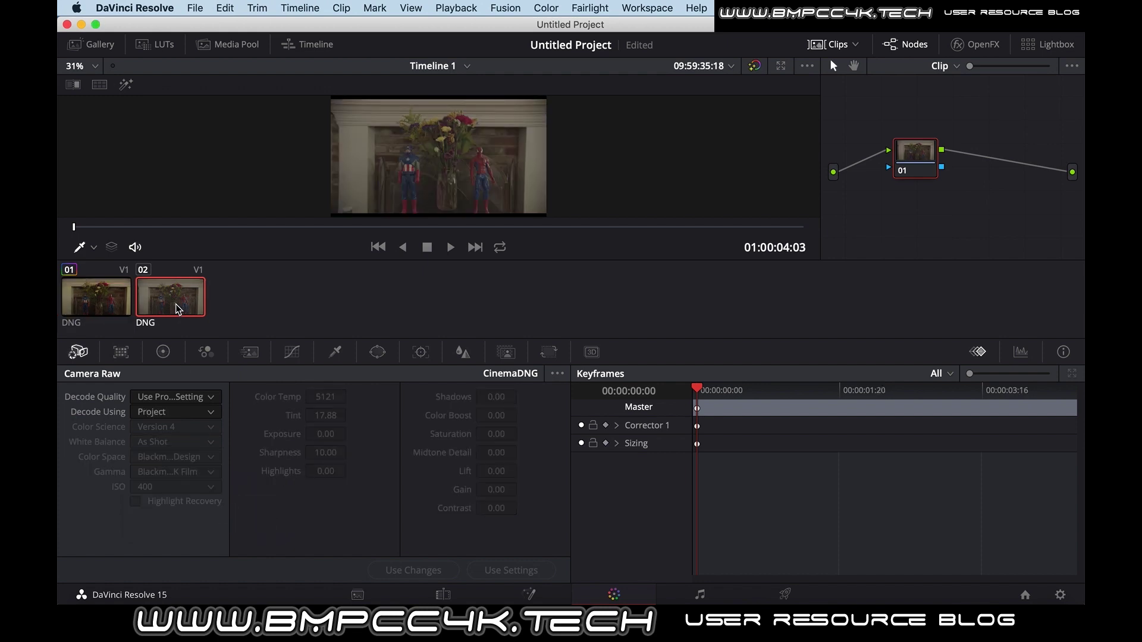
{"action": "left_click", "coordinate": [200, 410]}
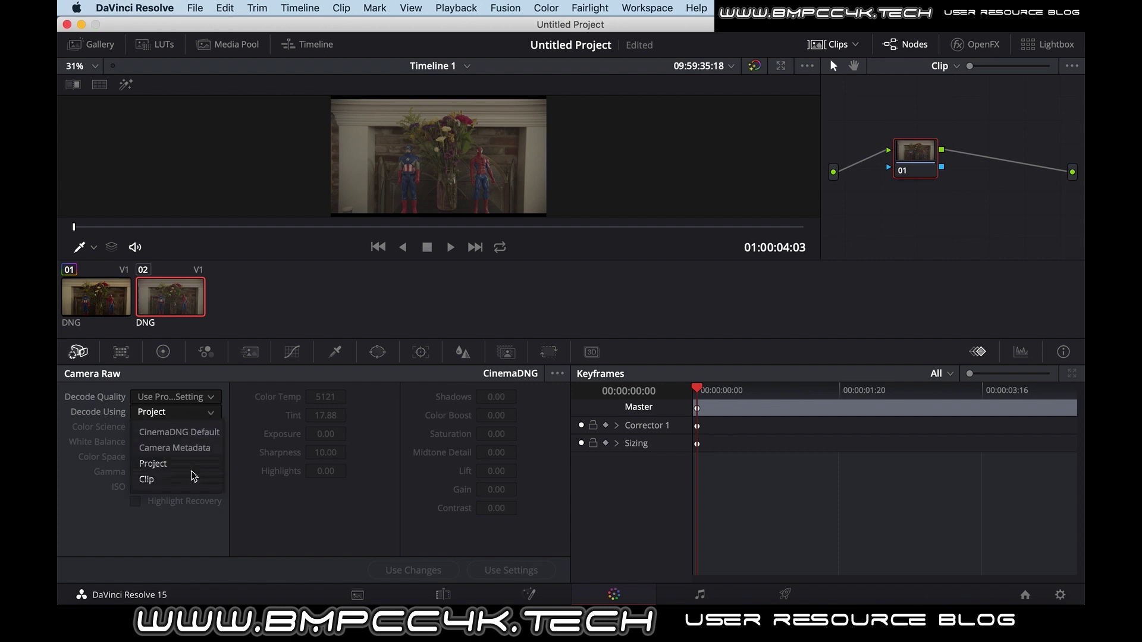
{"action": "left_click", "coordinate": [192, 475]}
{"action": "left_click", "coordinate": [199, 476]}
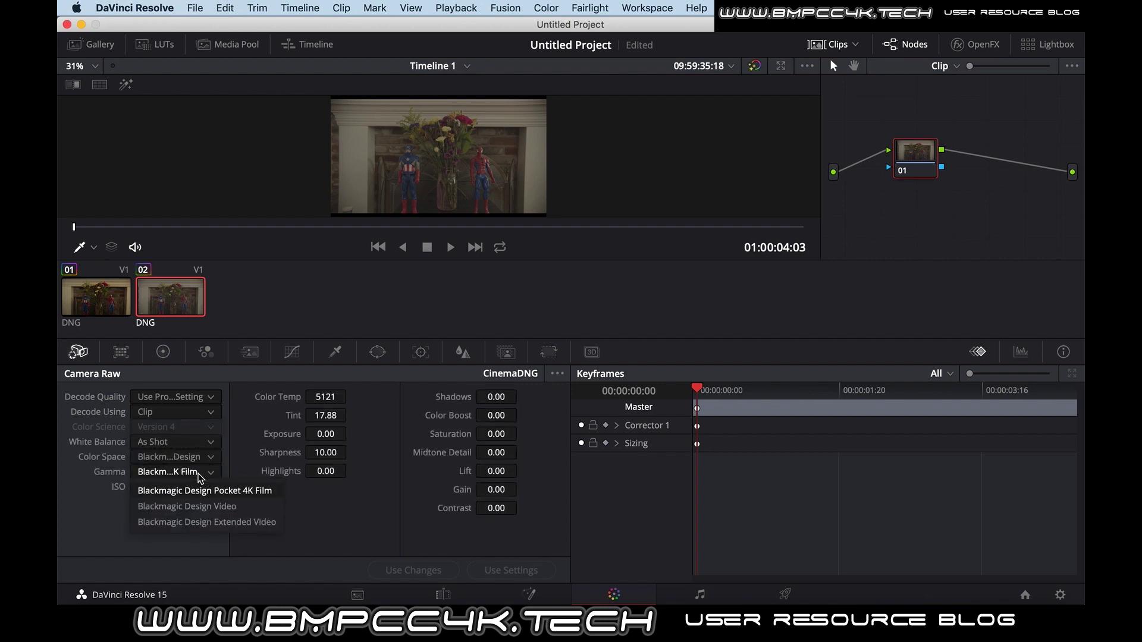
{"action": "left_click", "coordinate": [205, 510]}
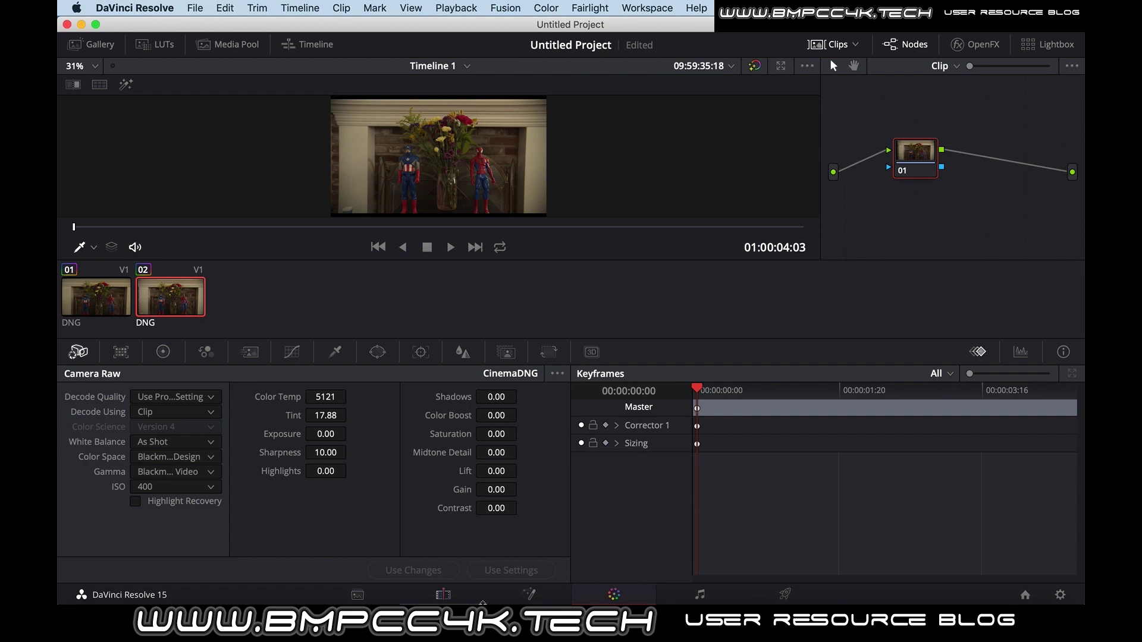
Back on the Edit page, set the viewer zoom to Fit and compare clip 01 with clip 02
{"action": "left_click", "coordinate": [462, 593]}
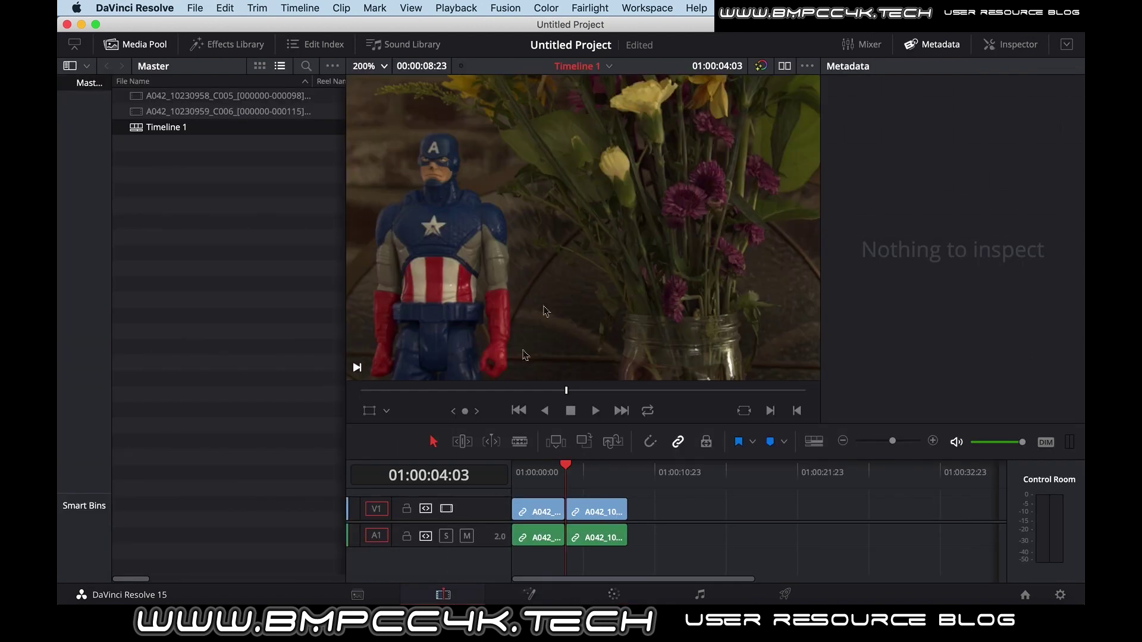
{"action": "left_click", "coordinate": [386, 67]}
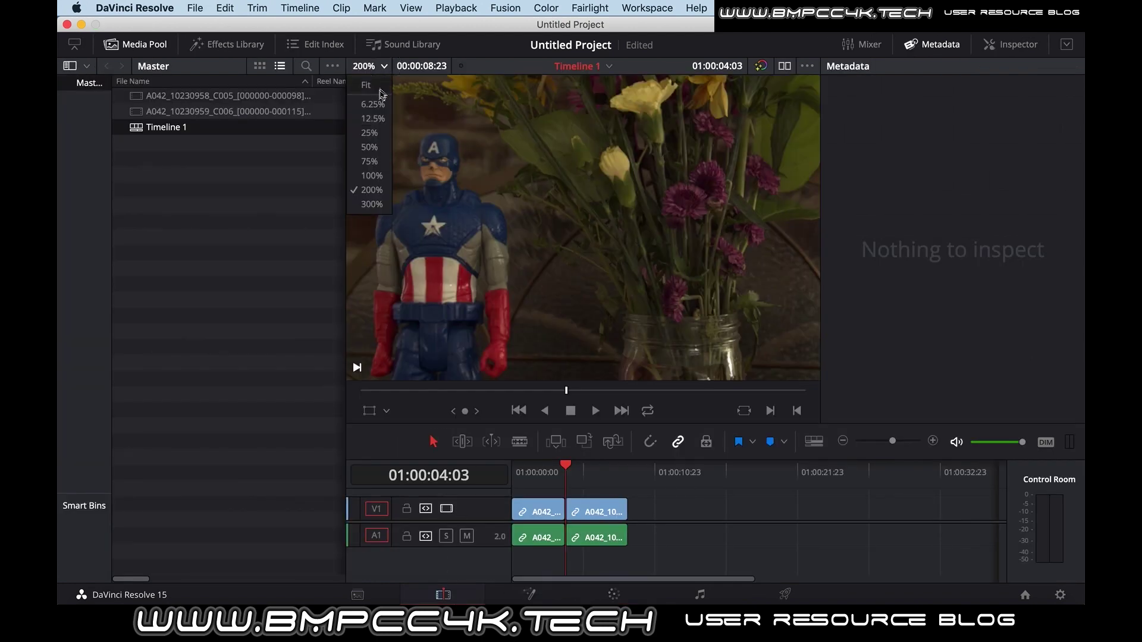
{"action": "left_click", "coordinate": [377, 88]}
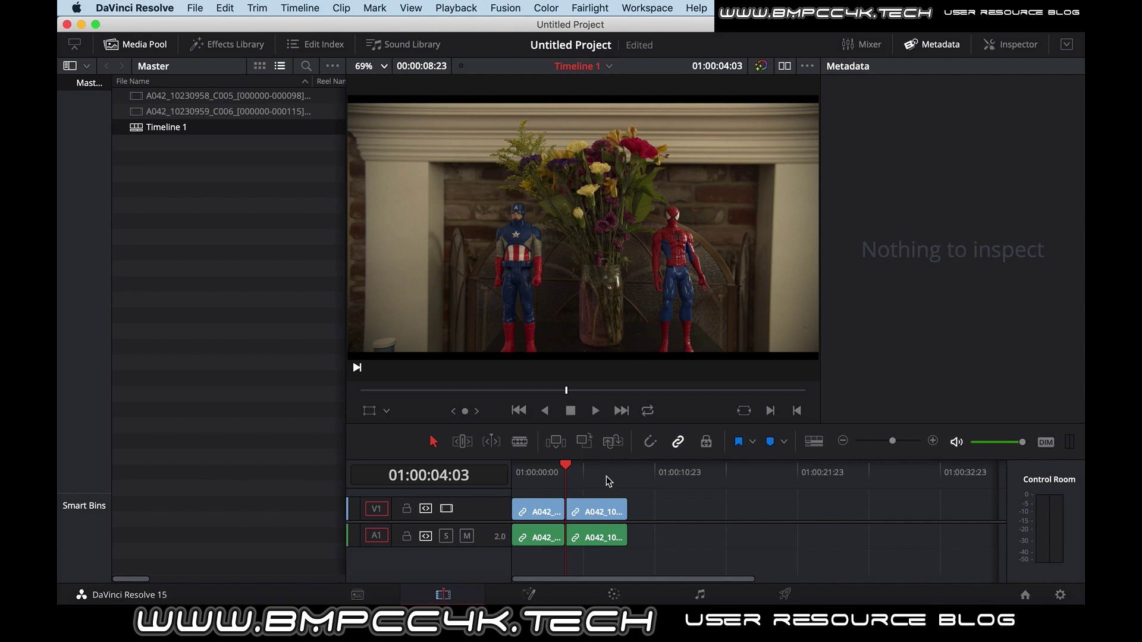
{"action": "left_click", "coordinate": [553, 476]}
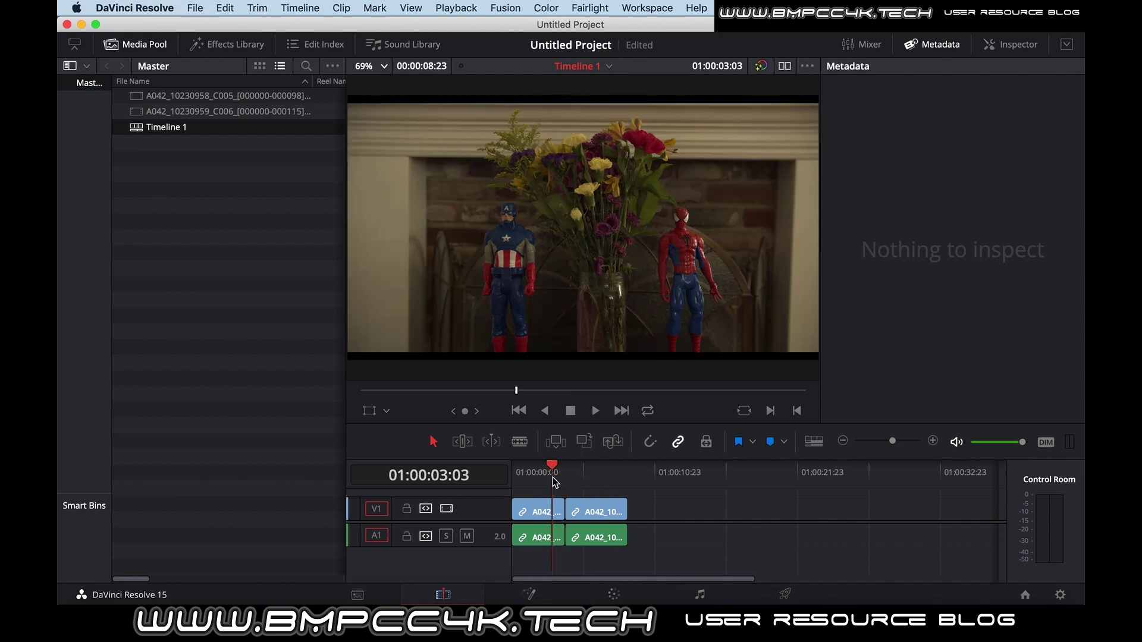
{"action": "left_click", "coordinate": [587, 477]}
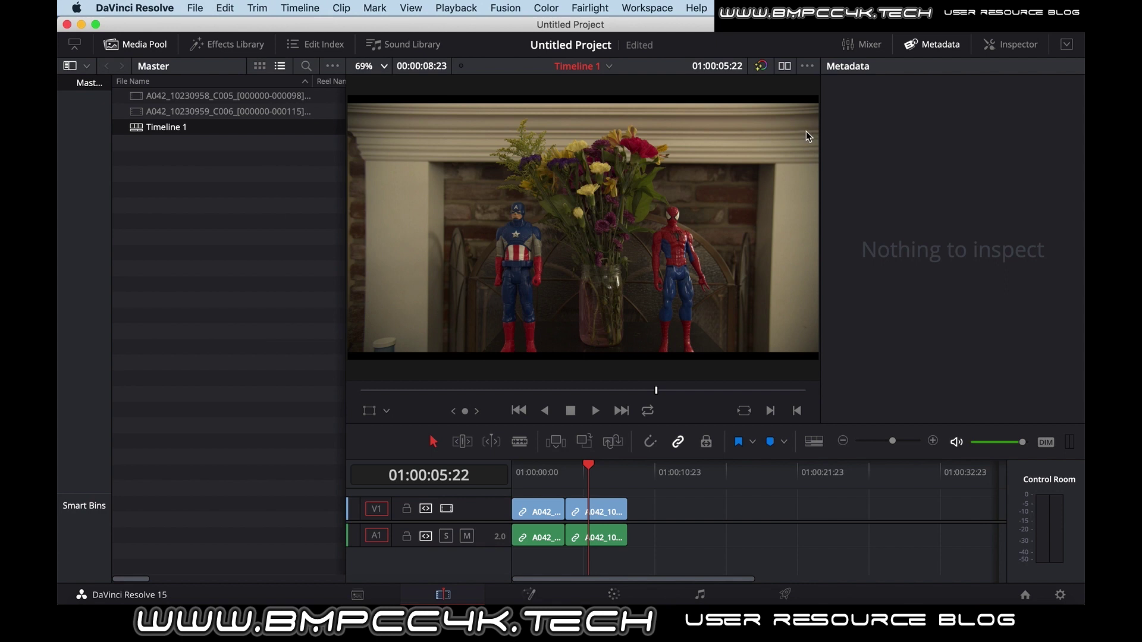
Zoom the viewer to 200% and alternate between the two clips to compare detail
{"action": "left_click", "coordinate": [383, 66]}
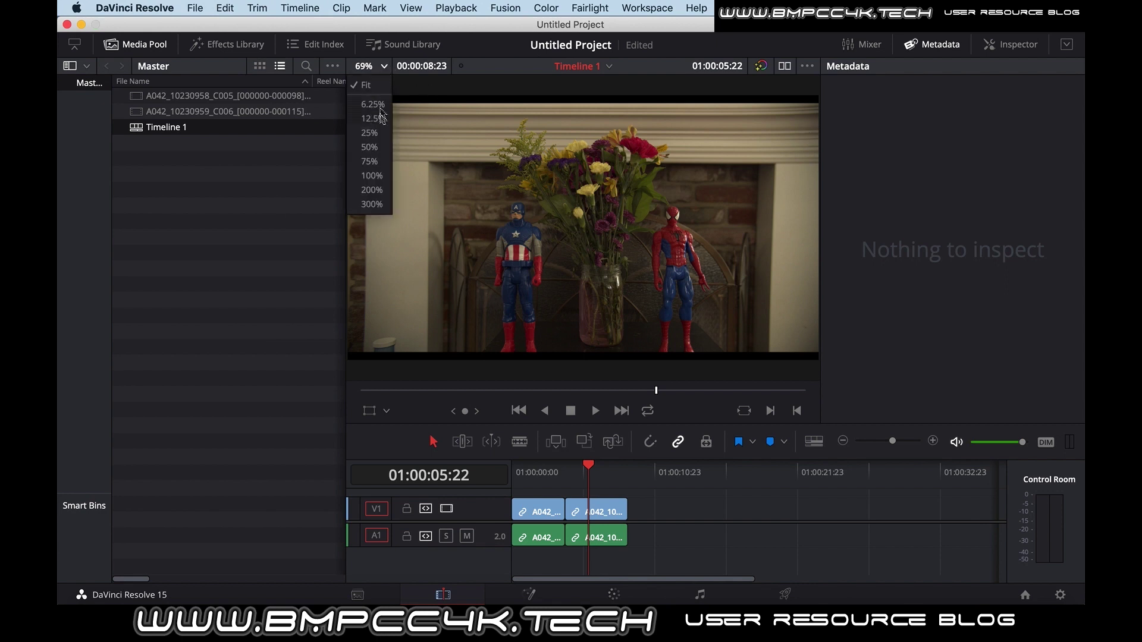
{"action": "left_click", "coordinate": [383, 191]}
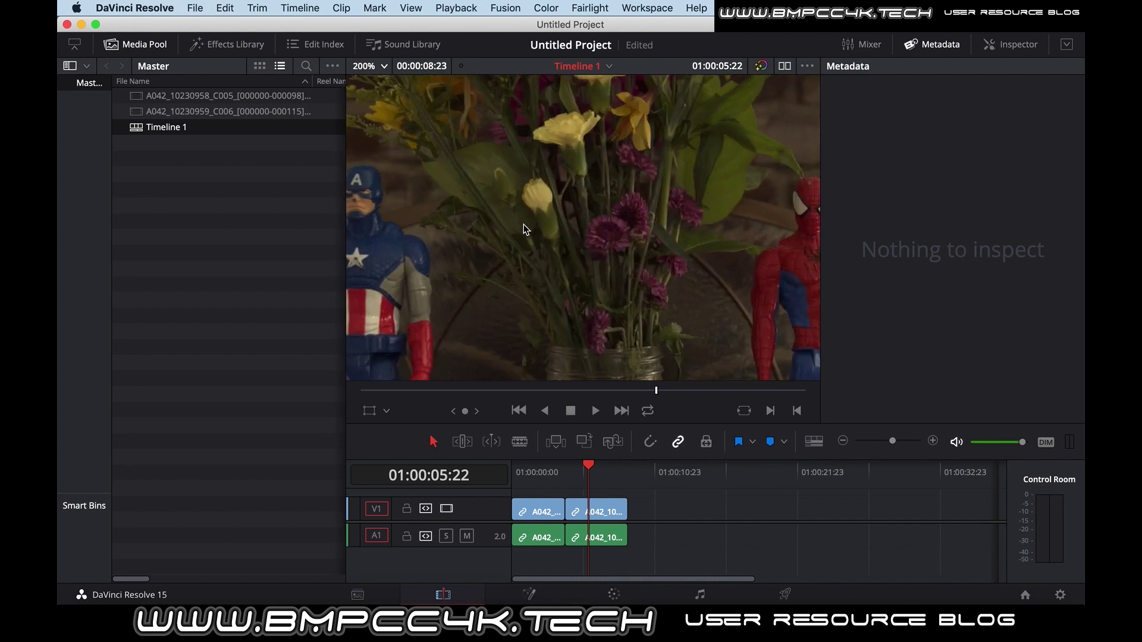
{"action": "scroll", "coordinate": [524, 227], "scroll_direction": "left", "scroll_amount": 6}
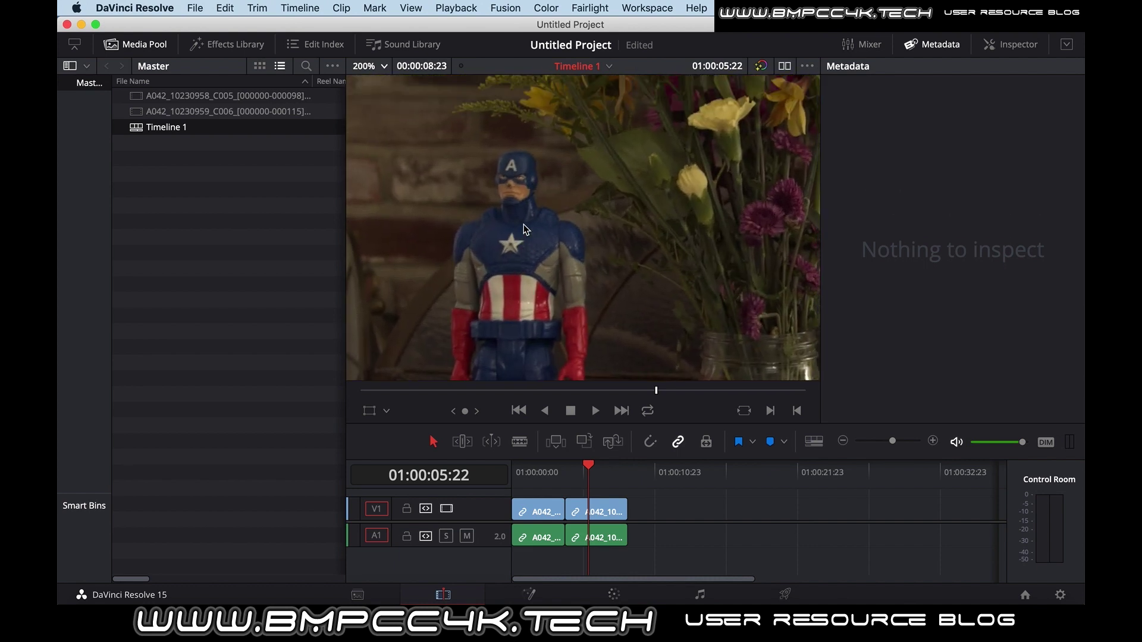
{"action": "scroll", "coordinate": [524, 223], "scroll_direction": "up", "scroll_amount": 2}
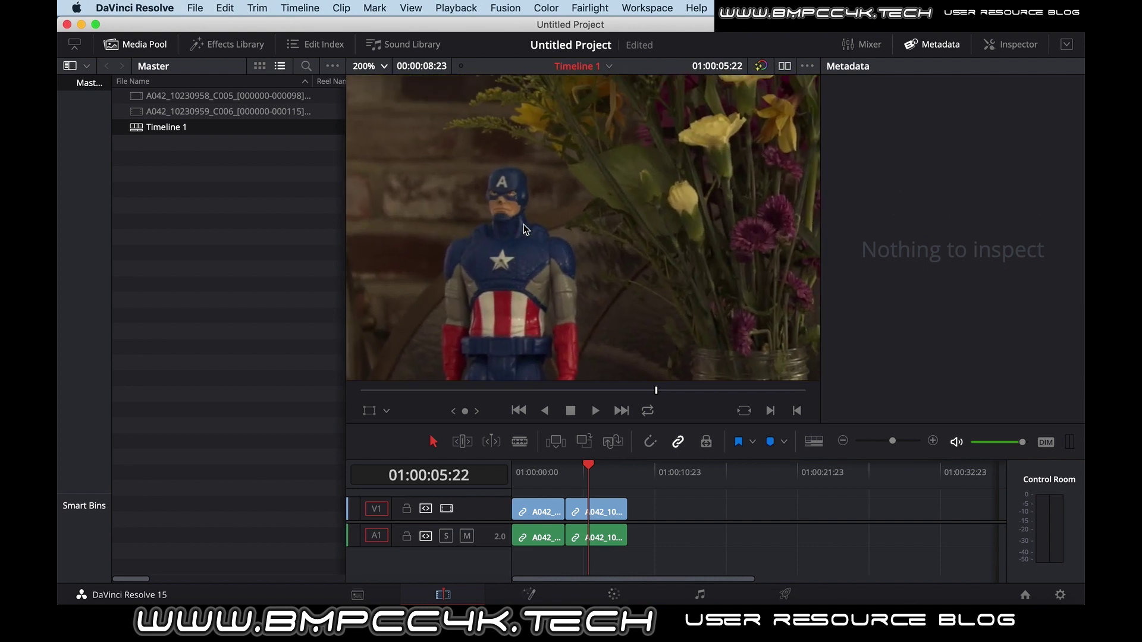
{"action": "left_click", "coordinate": [543, 480]}
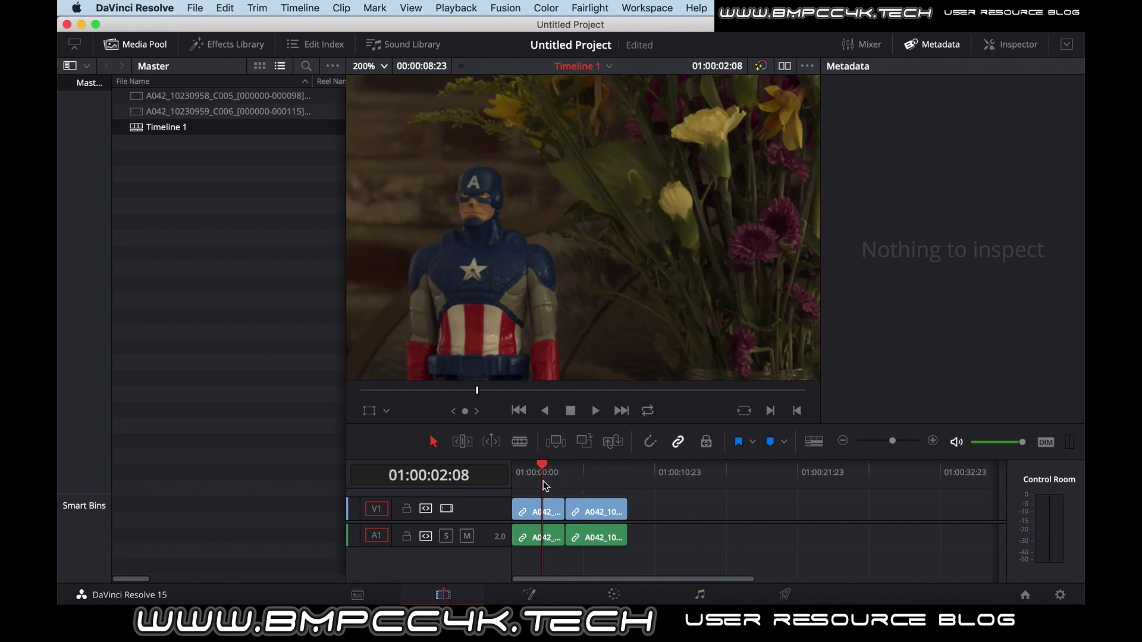
{"action": "left_click", "coordinate": [592, 481]}
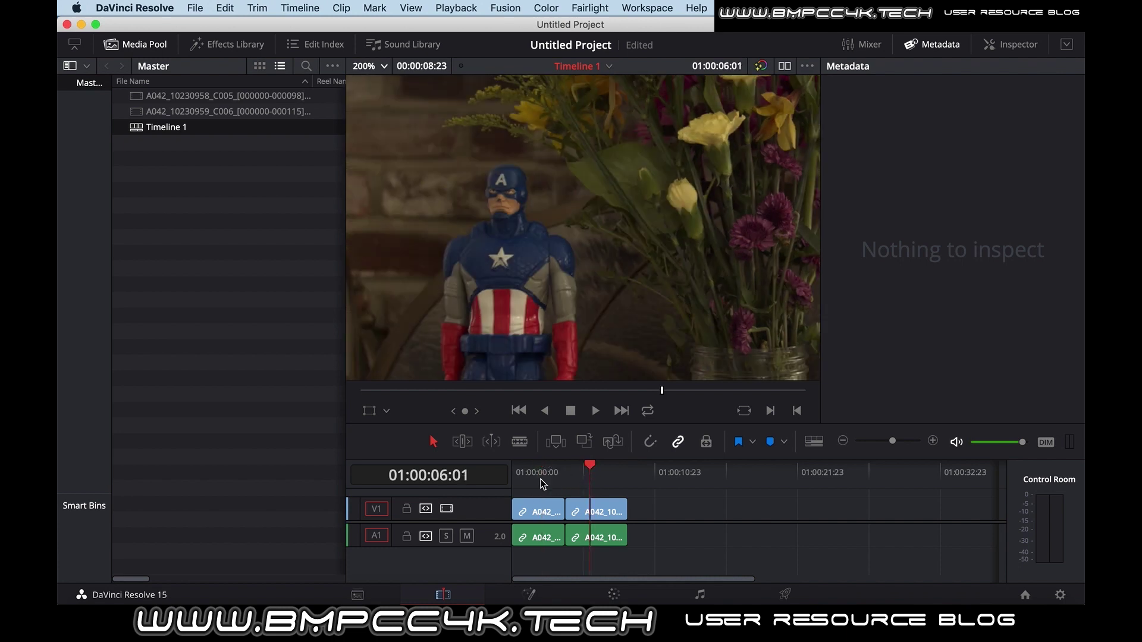
{"action": "left_click", "coordinate": [542, 480]}
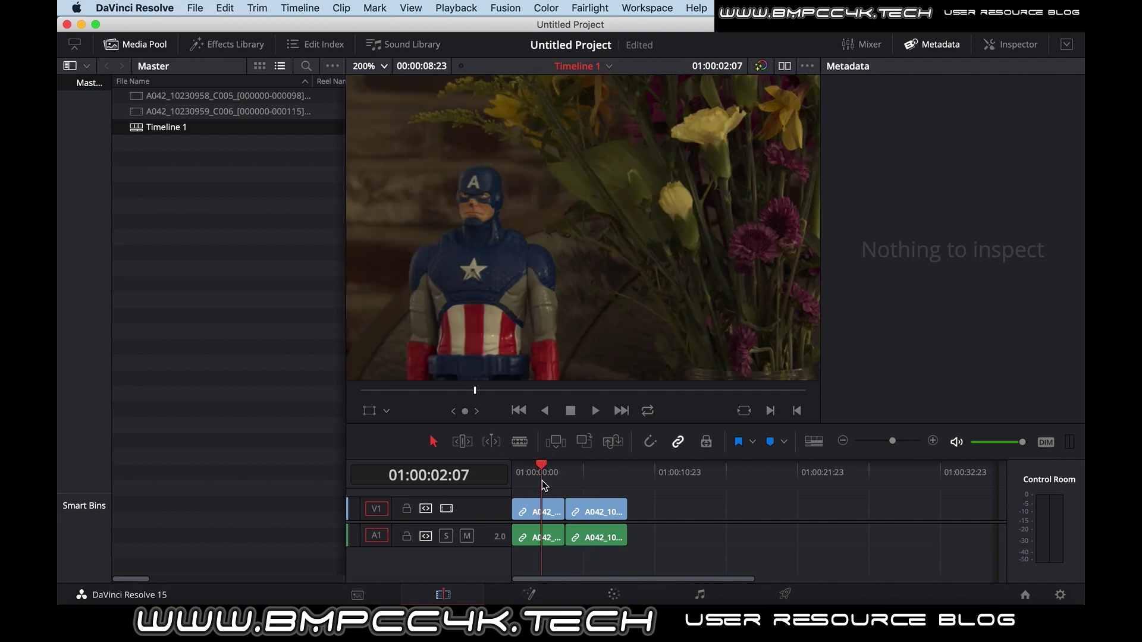
{"action": "left_click", "coordinate": [586, 482]}
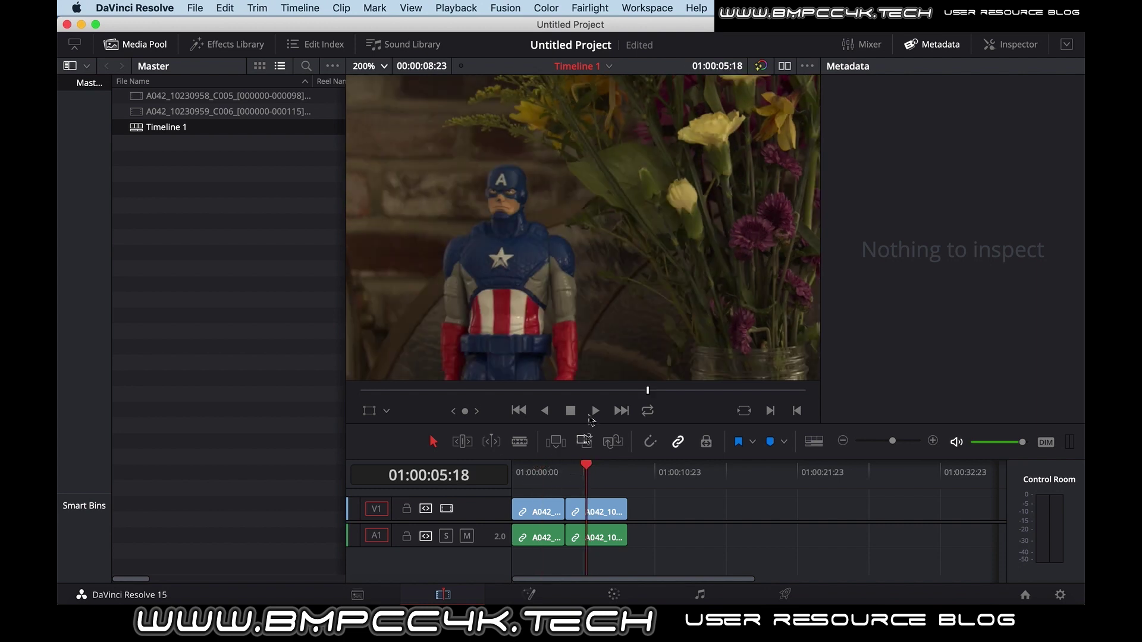
Reset the zoom to 200%, pan to another area, and compare the clips' figures and flowers again
{"action": "scroll", "coordinate": [680, 298], "scroll_direction": "up", "scroll_amount": 8}
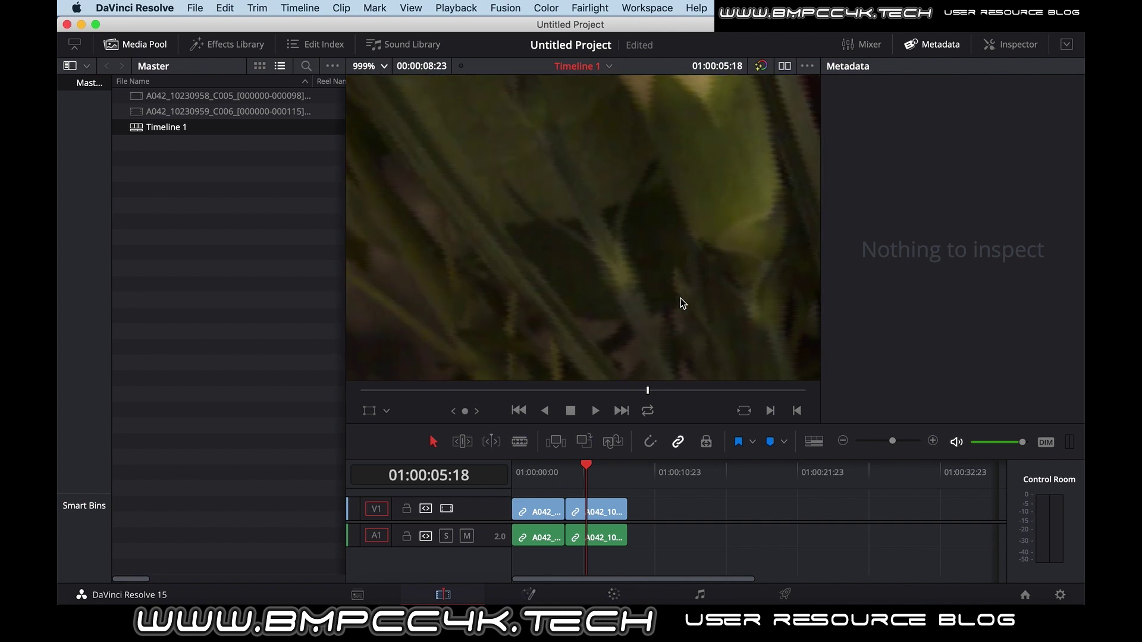
{"action": "left_click", "coordinate": [384, 66]}
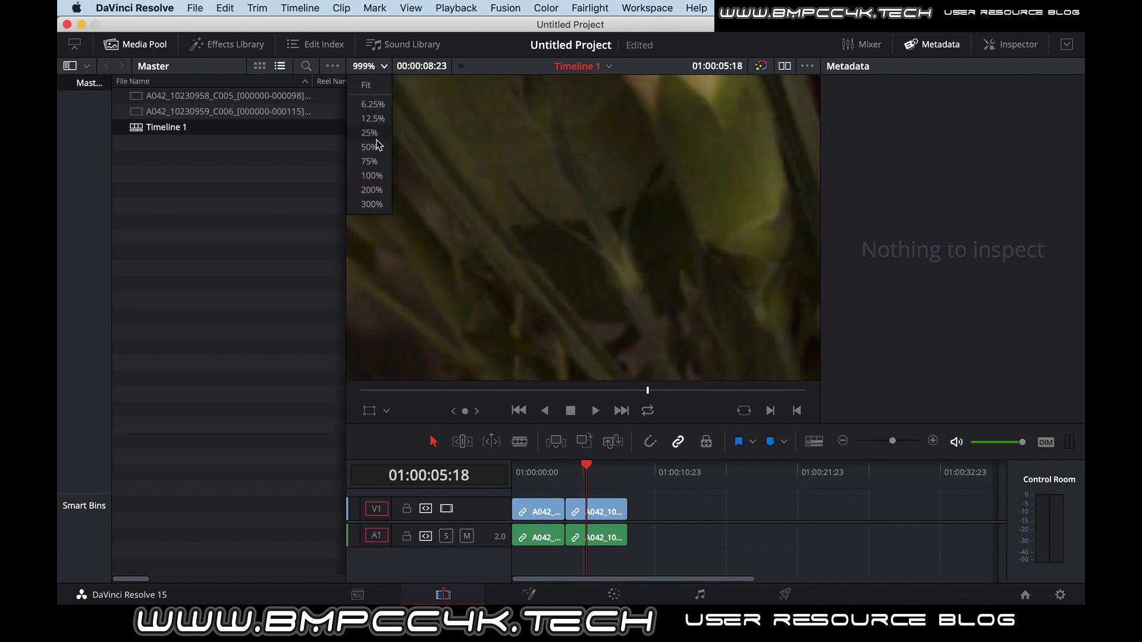
{"action": "left_click", "coordinate": [379, 189]}
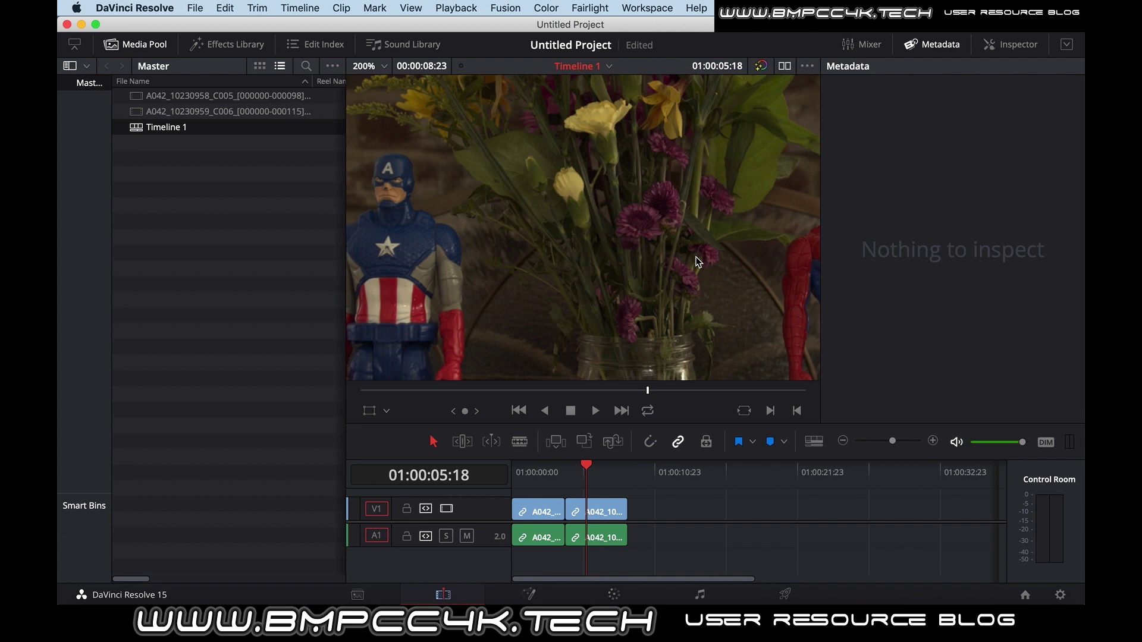
{"action": "left_click", "coordinate": [614, 258]}
{"action": "scroll", "coordinate": [608, 256], "scroll_direction": "right", "scroll_amount": 5}
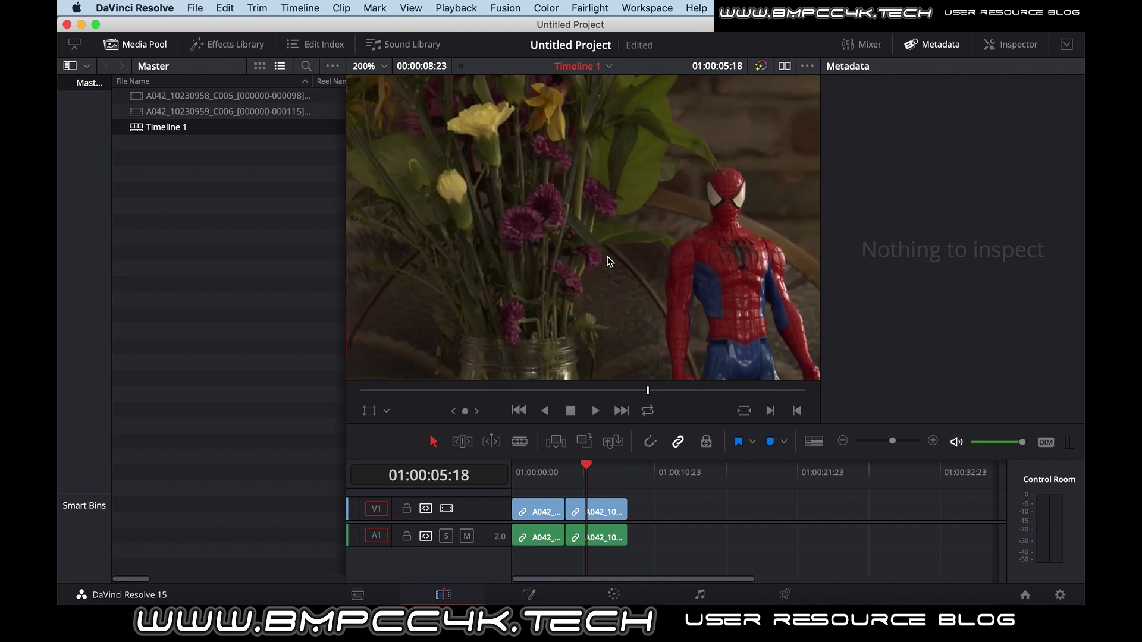
{"action": "left_click", "coordinate": [543, 476]}
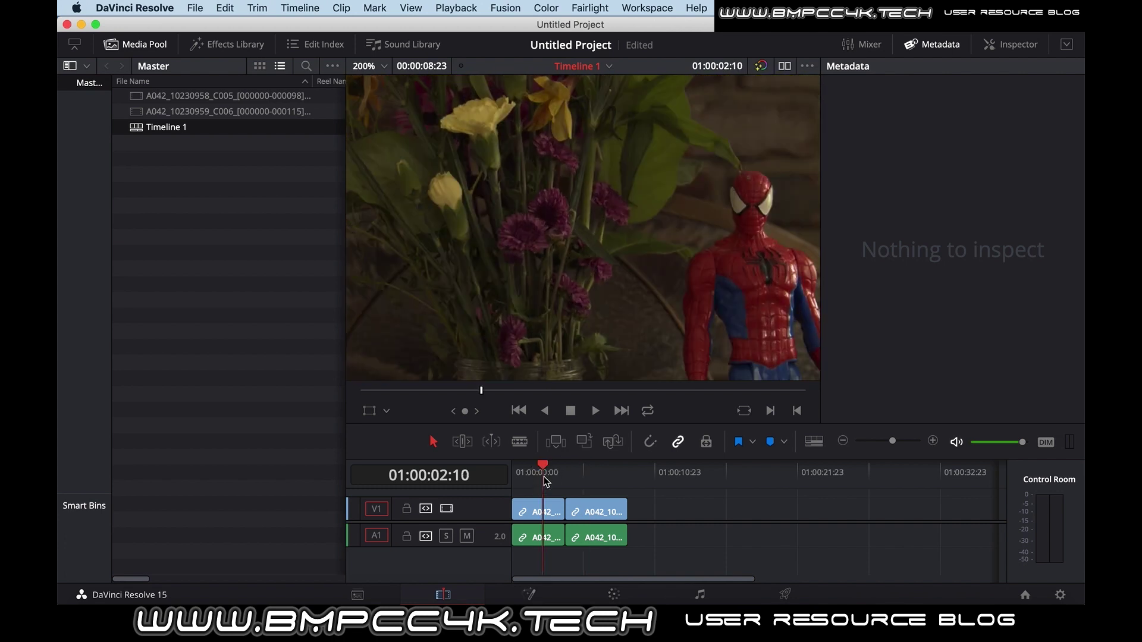
{"action": "left_click", "coordinate": [590, 474]}
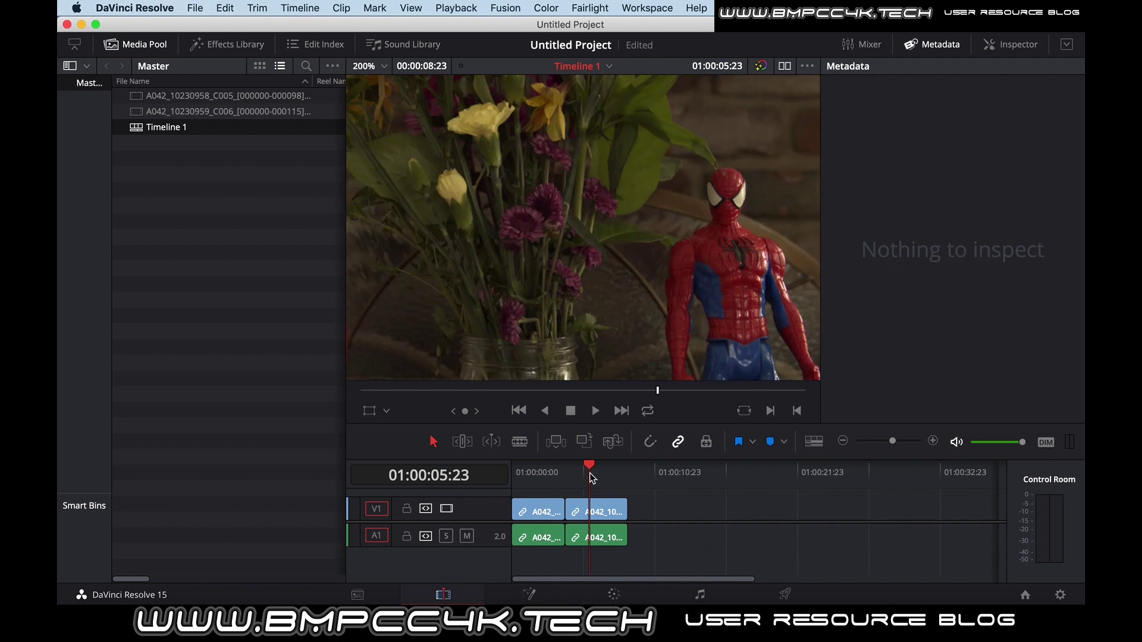
{"action": "left_click", "coordinate": [543, 475]}
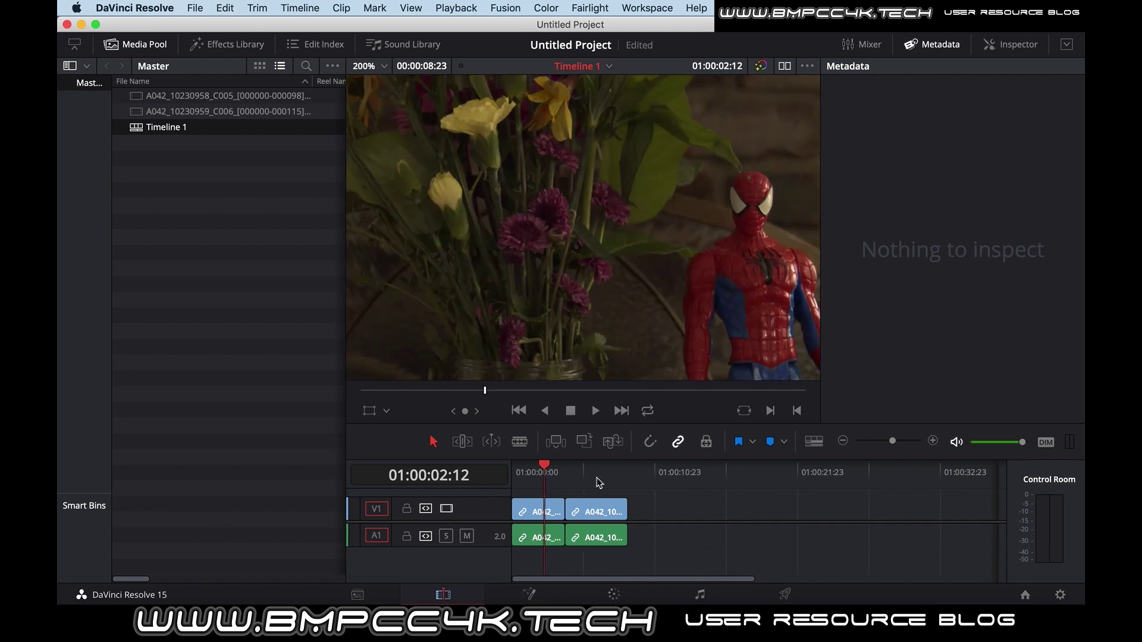
{"action": "left_click", "coordinate": [597, 479]}
{"action": "scroll", "coordinate": [601, 288], "scroll_direction": "down", "scroll_amount": 3}
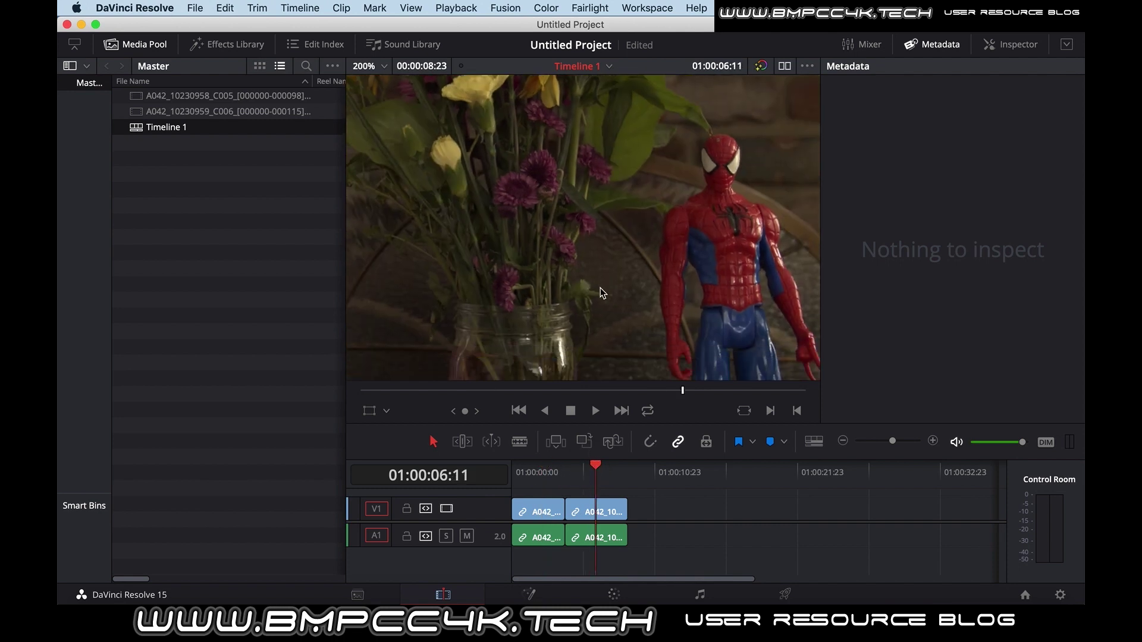
{"action": "scroll", "coordinate": [600, 291], "scroll_direction": "up", "scroll_amount": 5}
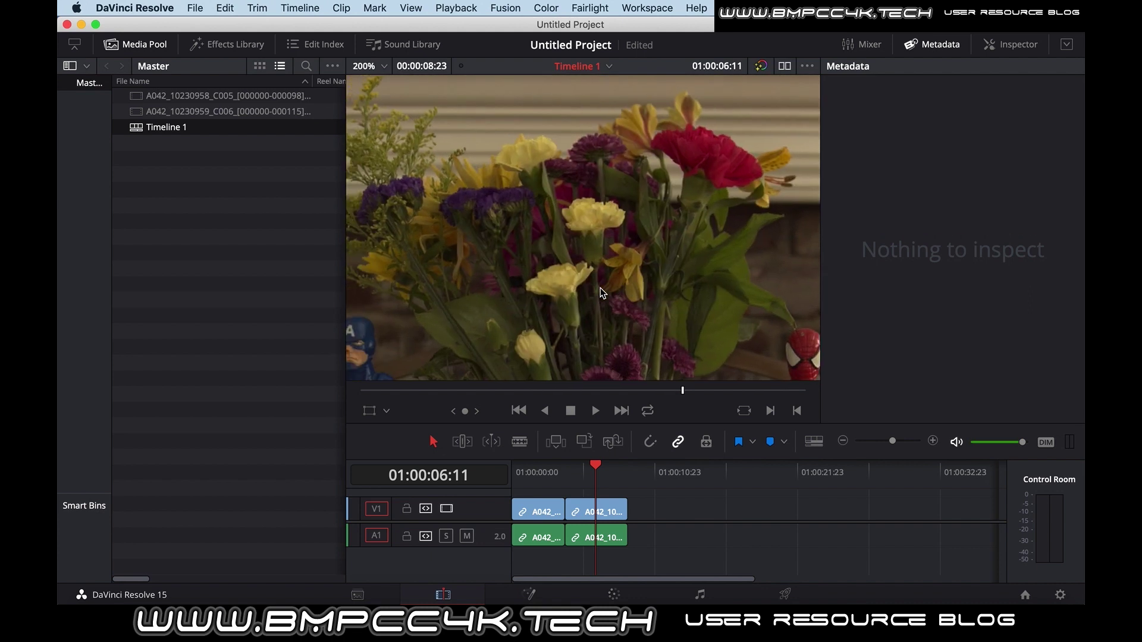
{"action": "left_click", "coordinate": [546, 480]}
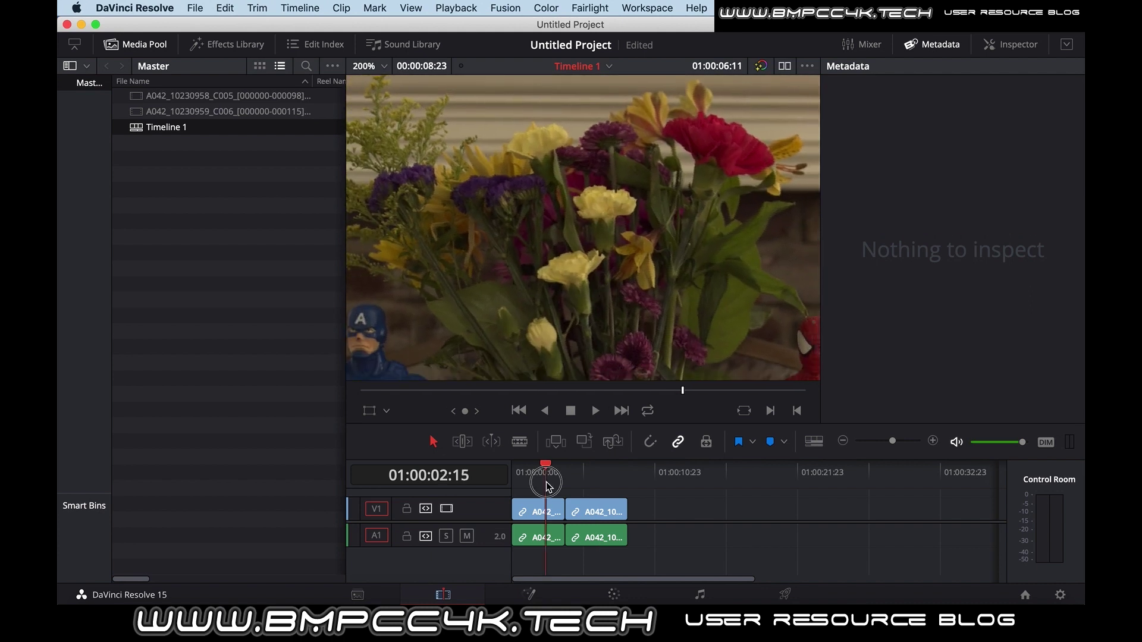
{"action": "left_click", "coordinate": [598, 483]}
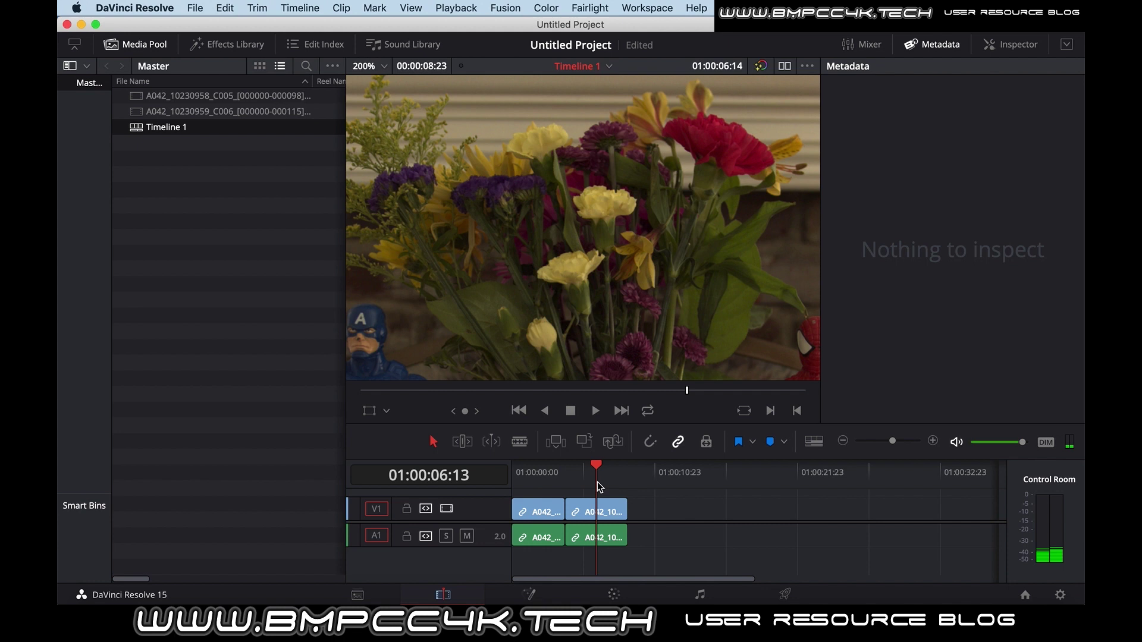
Turn on Video Scopes and move the scopes window so the timeline stays visible
{"action": "left_click", "coordinate": [641, 7]}
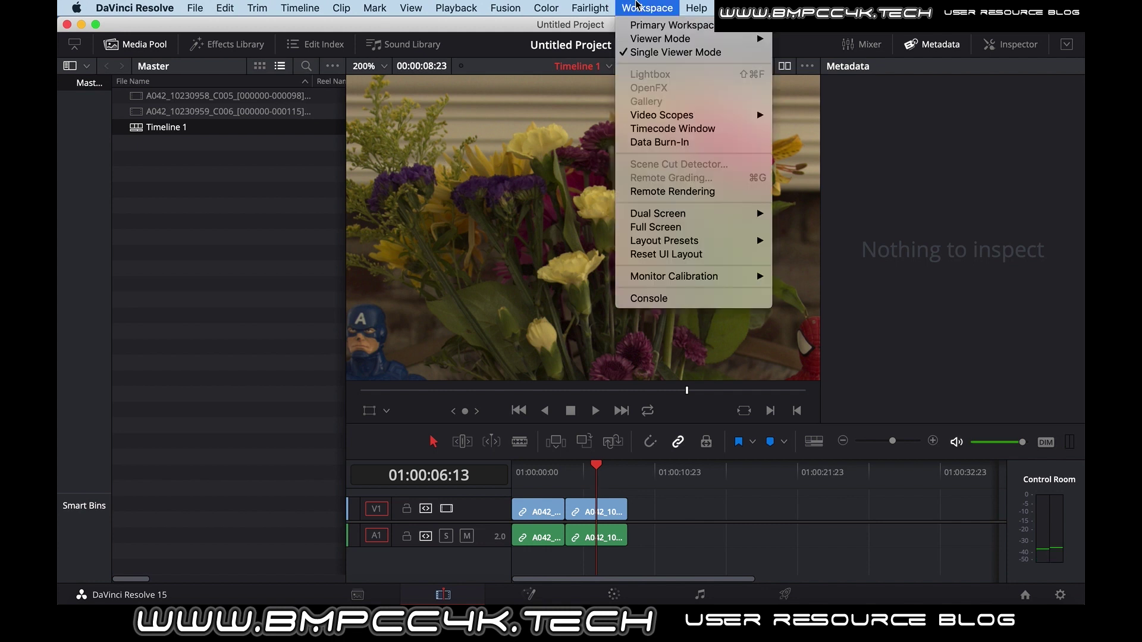
{"action": "mouse_move", "coordinate": [699, 115]}
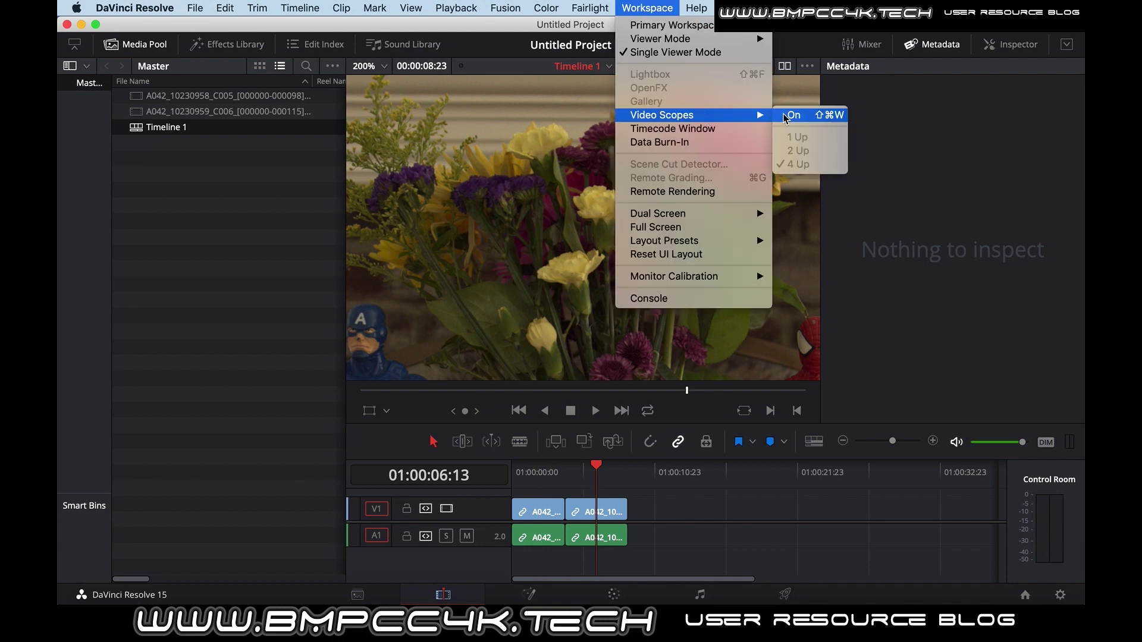
{"action": "left_click", "coordinate": [791, 115]}
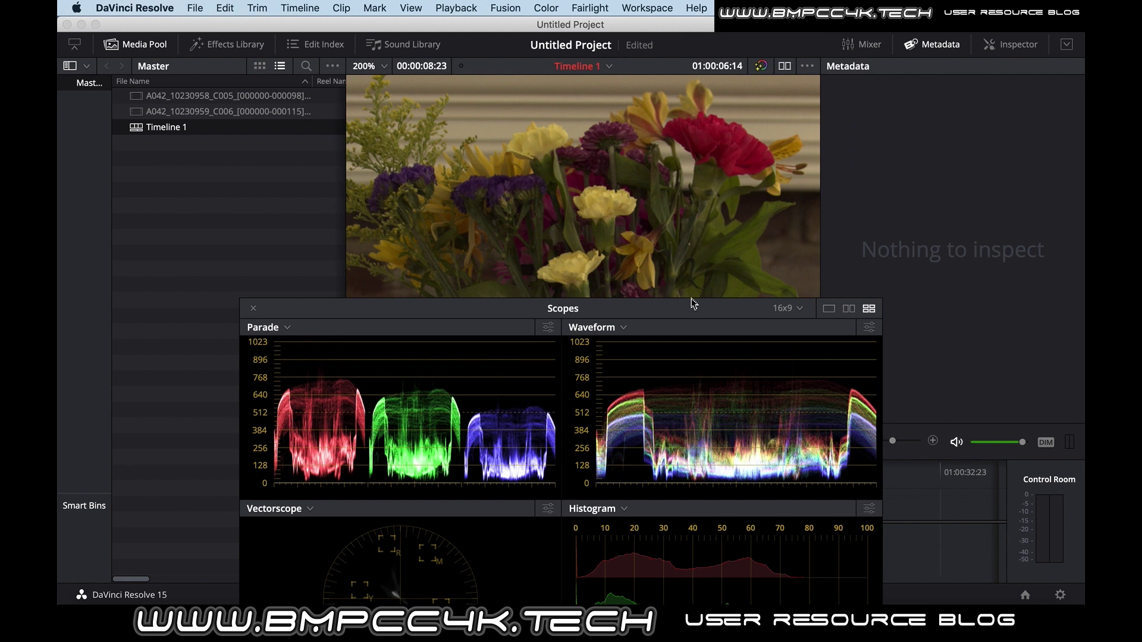
{"action": "left_click_drag", "start_coordinate": [694, 300], "coordinate": [704, 53]}
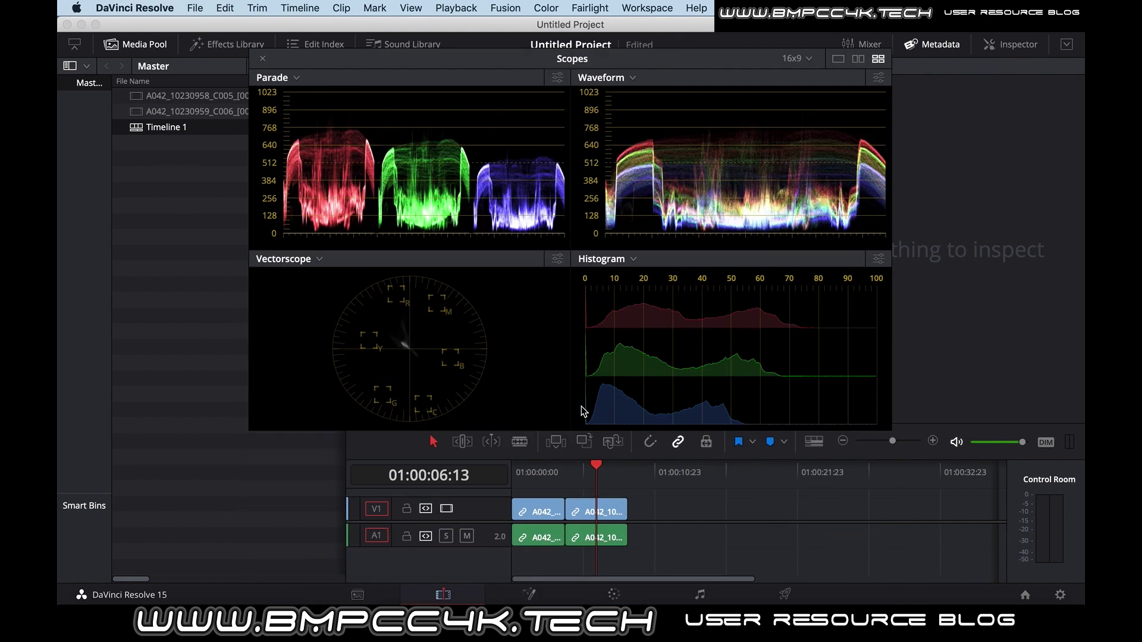
Compare frames around 01:00:02 in clip 01 and 01:00:05 in clip 02 on the scopes
{"action": "left_click", "coordinate": [546, 483]}
{"action": "left_click", "coordinate": [587, 480]}
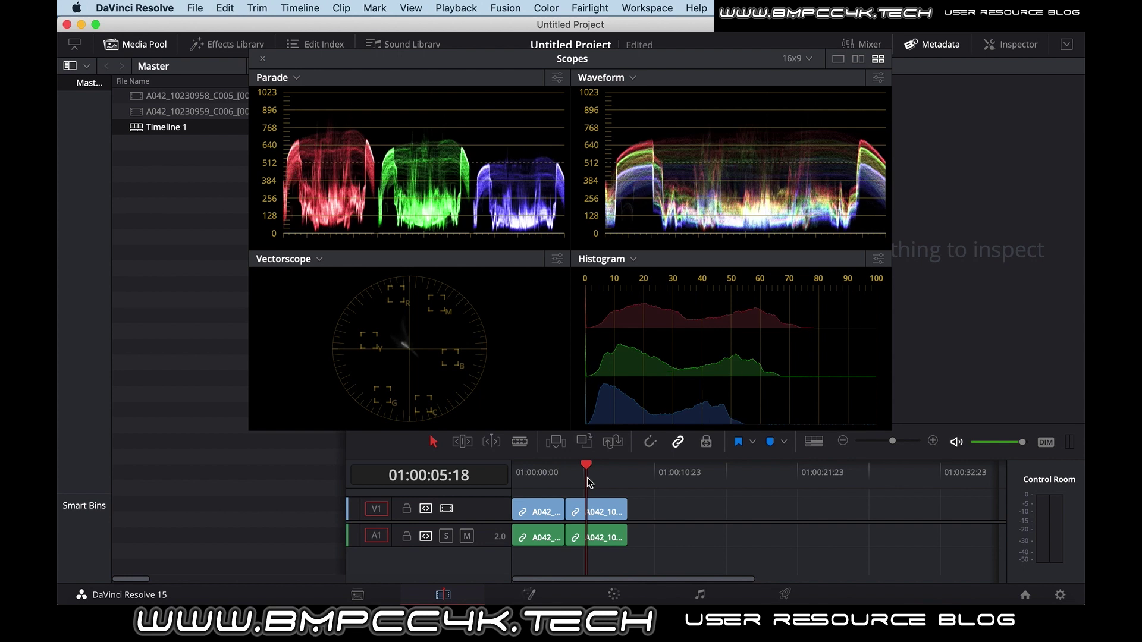
{"action": "left_click", "coordinate": [556, 484]}
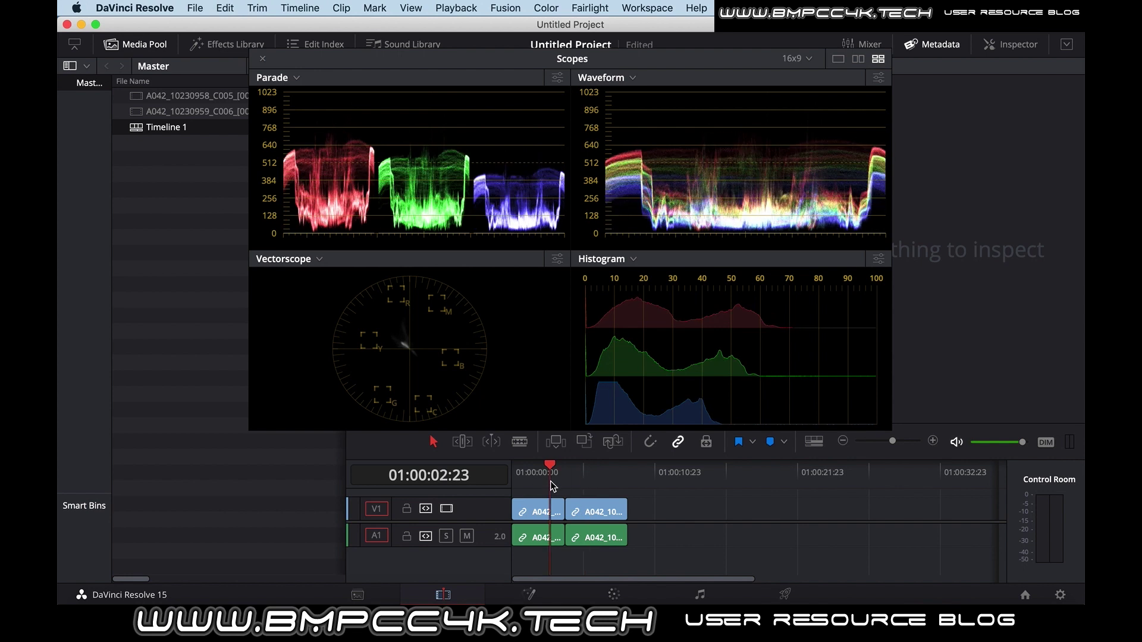
{"action": "left_click", "coordinate": [582, 483]}
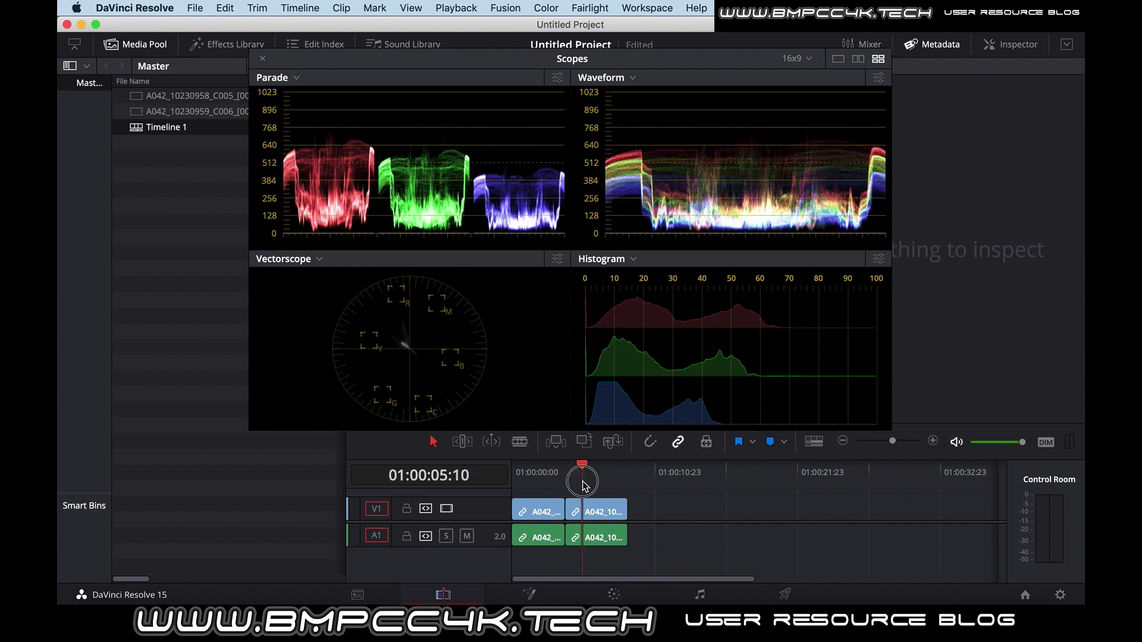
{"action": "left_click", "coordinate": [541, 485]}
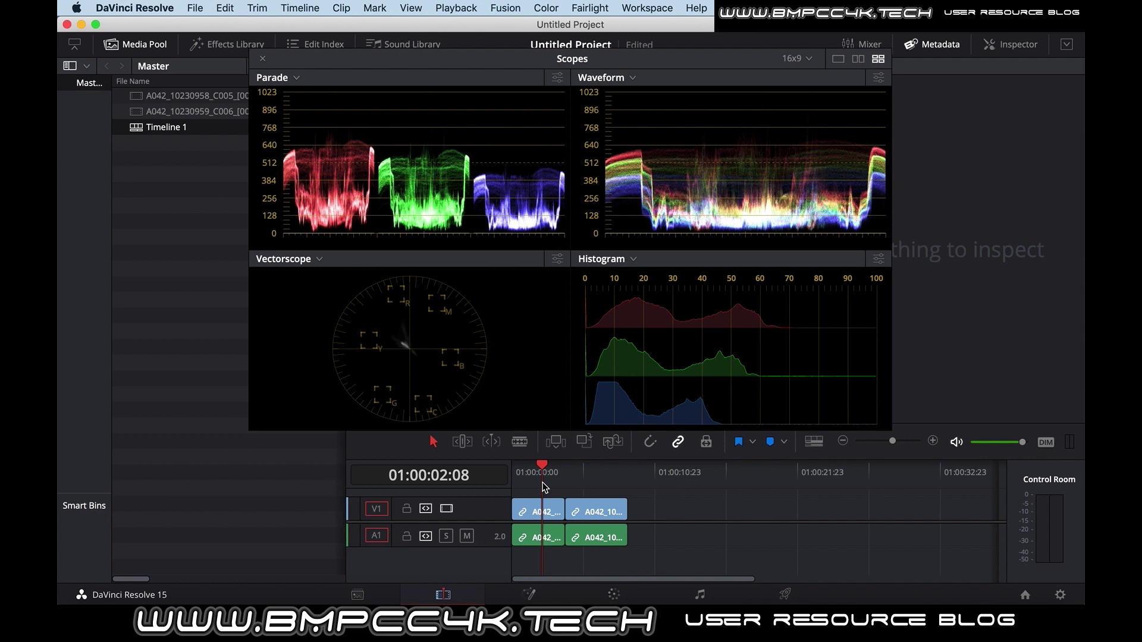
{"action": "left_click", "coordinate": [586, 480]}
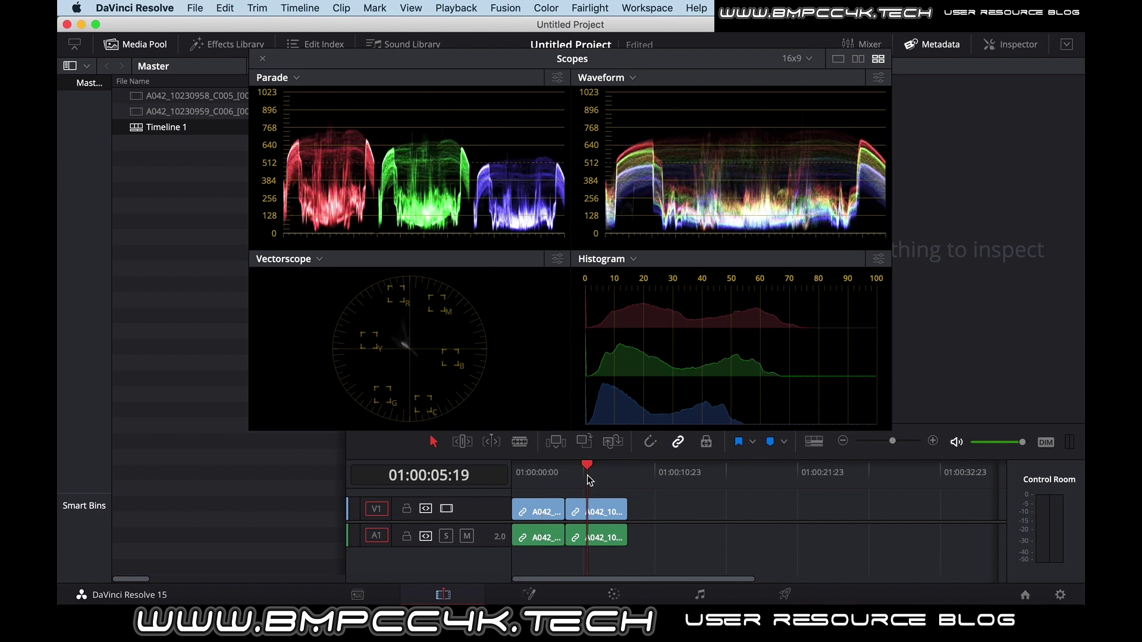
{"action": "left_click", "coordinate": [542, 485]}
{"action": "left_click", "coordinate": [587, 487]}
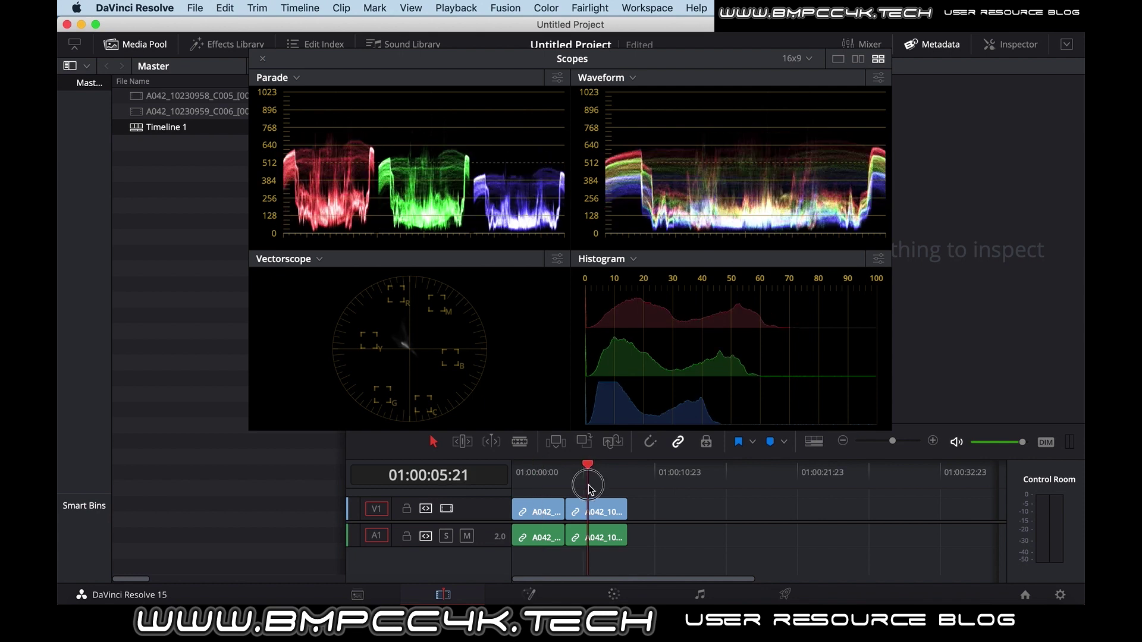
Close the scopes, set the viewer zoom to Fit, and return to 01:00:02:12
{"action": "left_click", "coordinate": [263, 61]}
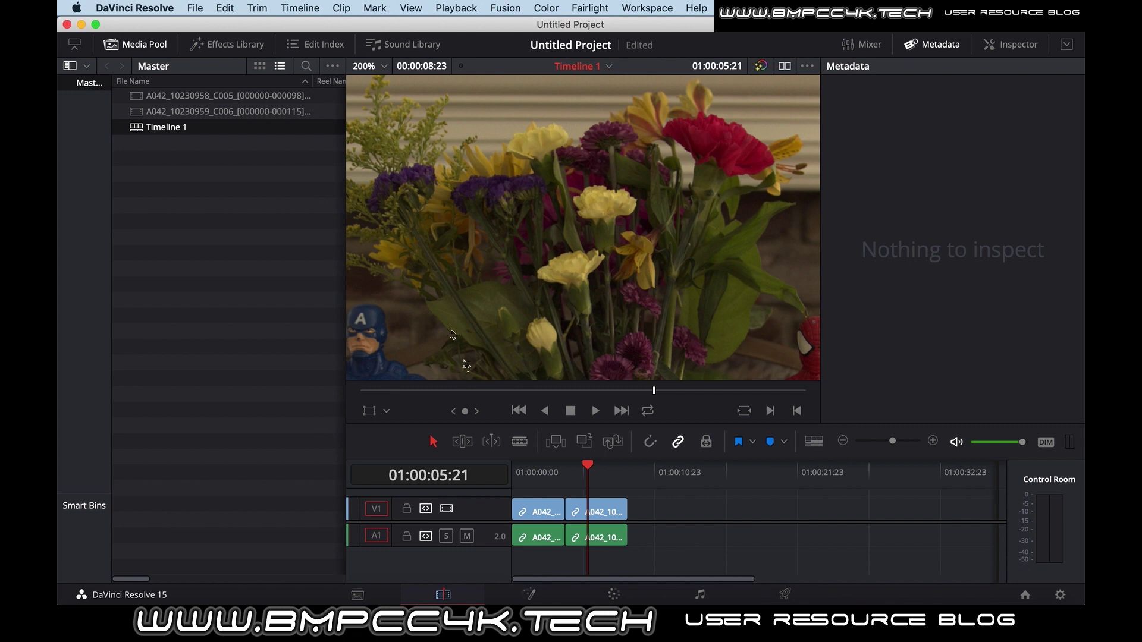
{"action": "left_click", "coordinate": [381, 67]}
{"action": "left_click", "coordinate": [379, 87]}
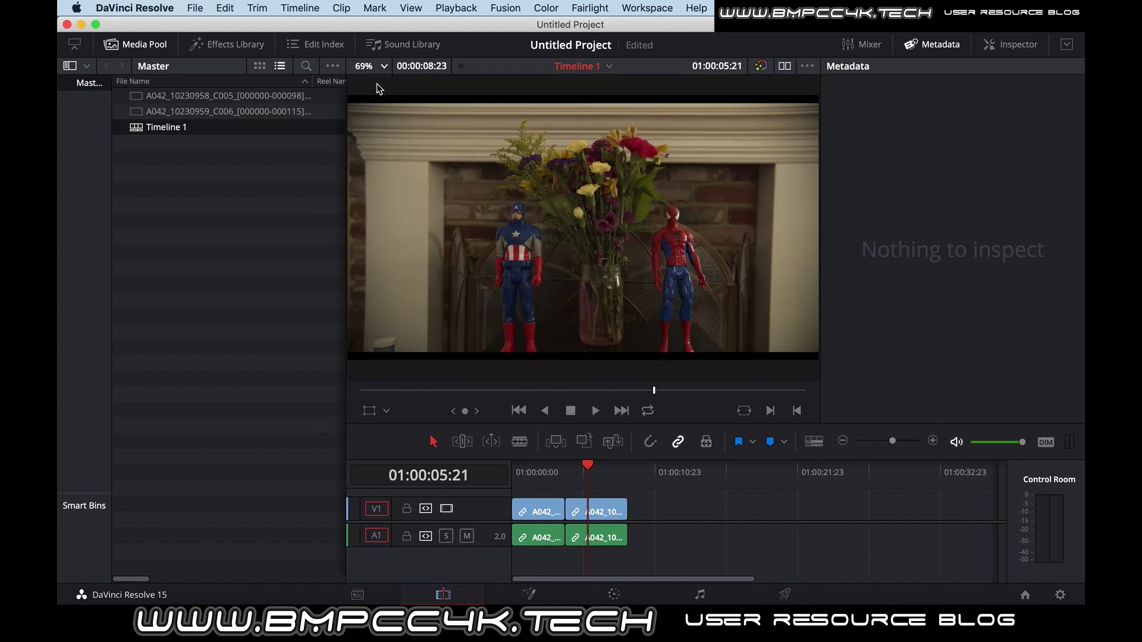
{"action": "left_click", "coordinate": [545, 478]}
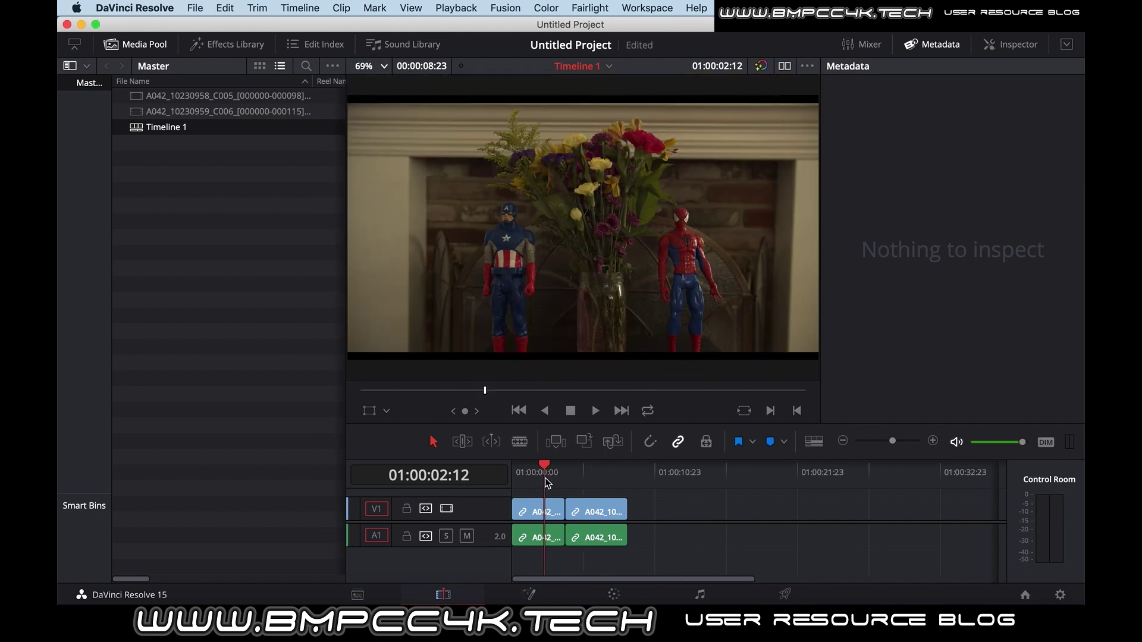
Go to the Deliver page and look over the render settings
{"action": "left_click", "coordinate": [614, 595]}
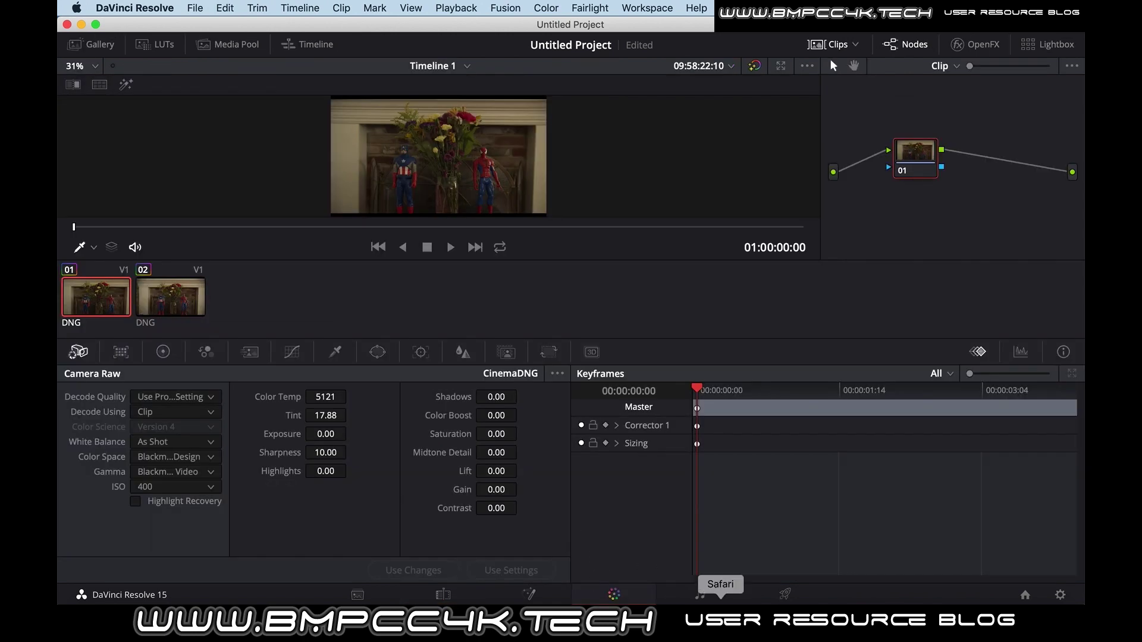
{"action": "left_click", "coordinate": [785, 594]}
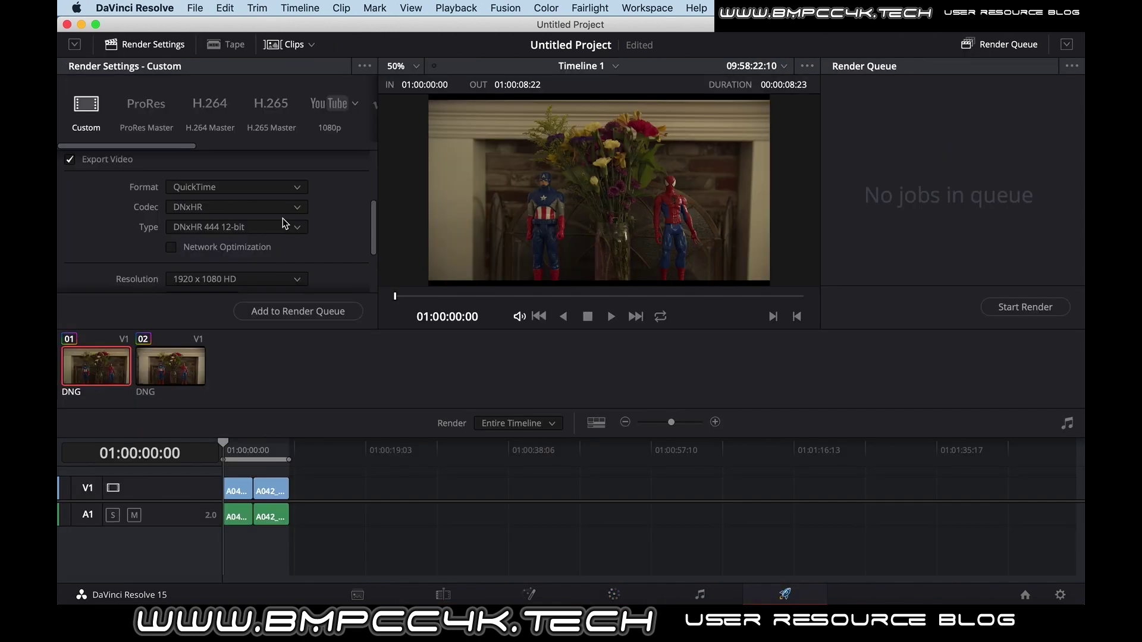
{"action": "scroll", "coordinate": [283, 225], "scroll_direction": "up", "scroll_amount": 3}
{"action": "scroll", "coordinate": [283, 224], "scroll_direction": "down", "scroll_amount": 3}
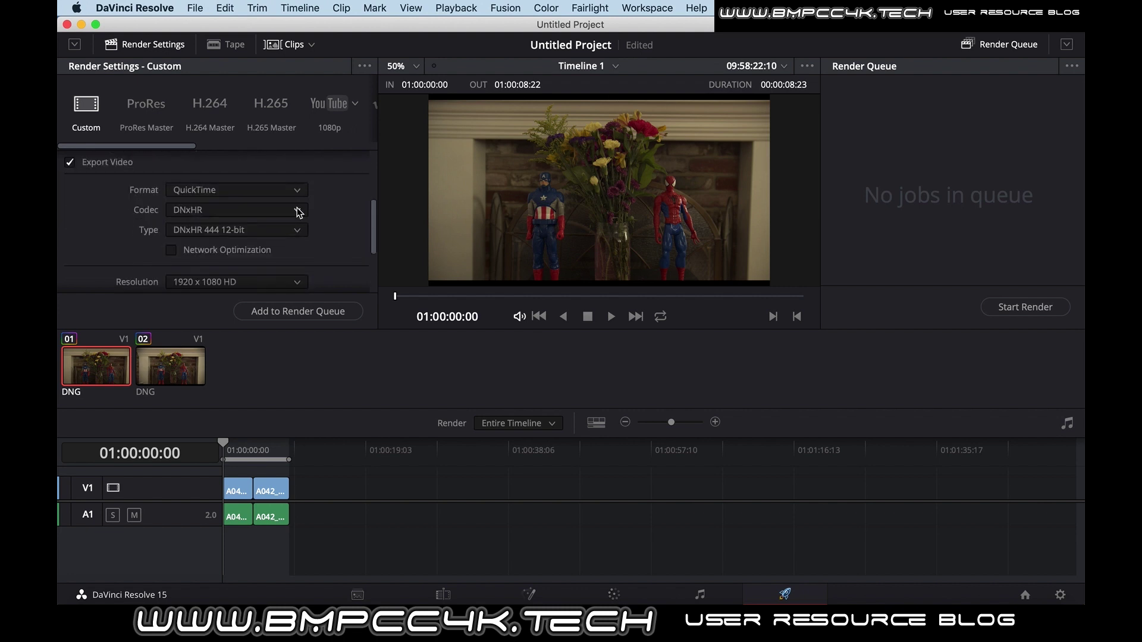
Set the QuickTime codec to DNxHR, type DNxHR 444 12-bit, leaving the render queue empty
{"action": "left_click", "coordinate": [298, 211]}
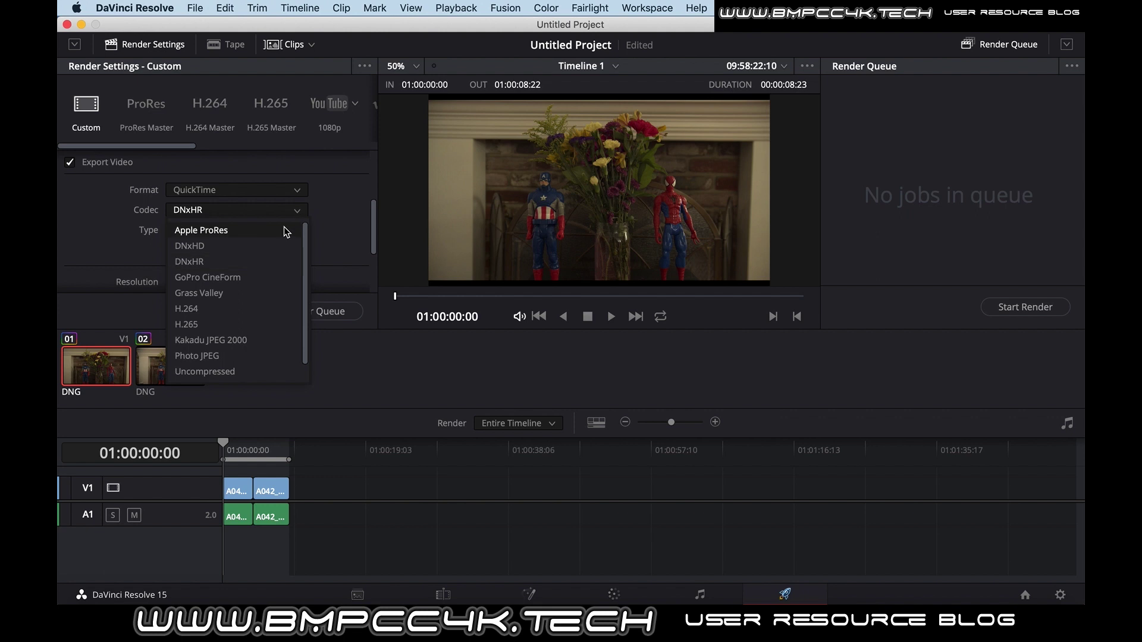
{"action": "left_click", "coordinate": [286, 232]}
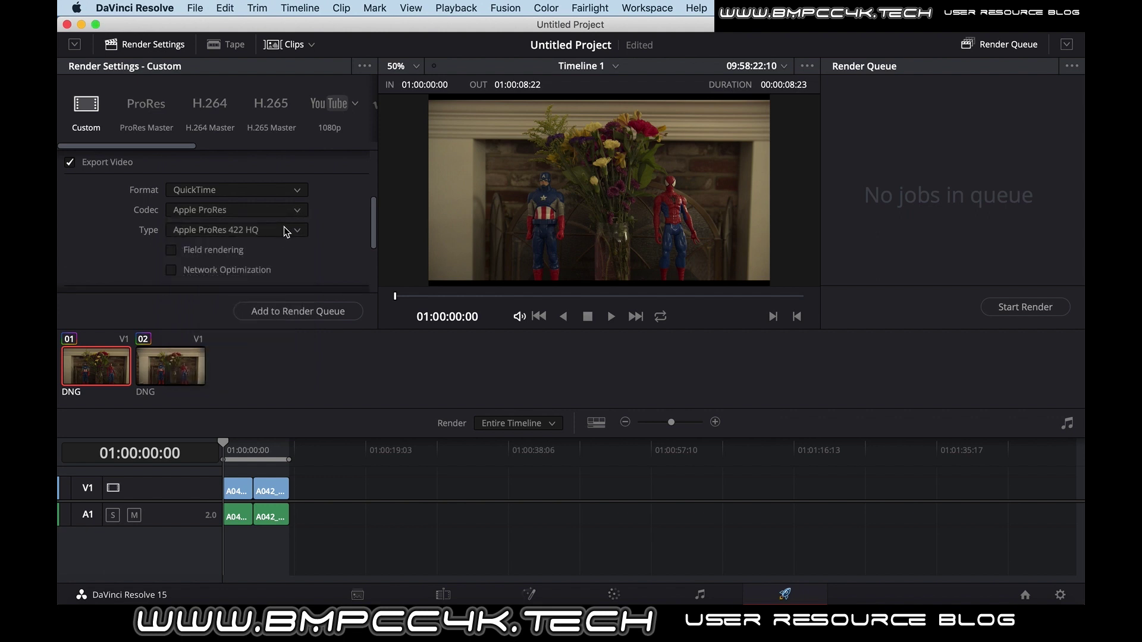
{"action": "left_click", "coordinate": [286, 232]}
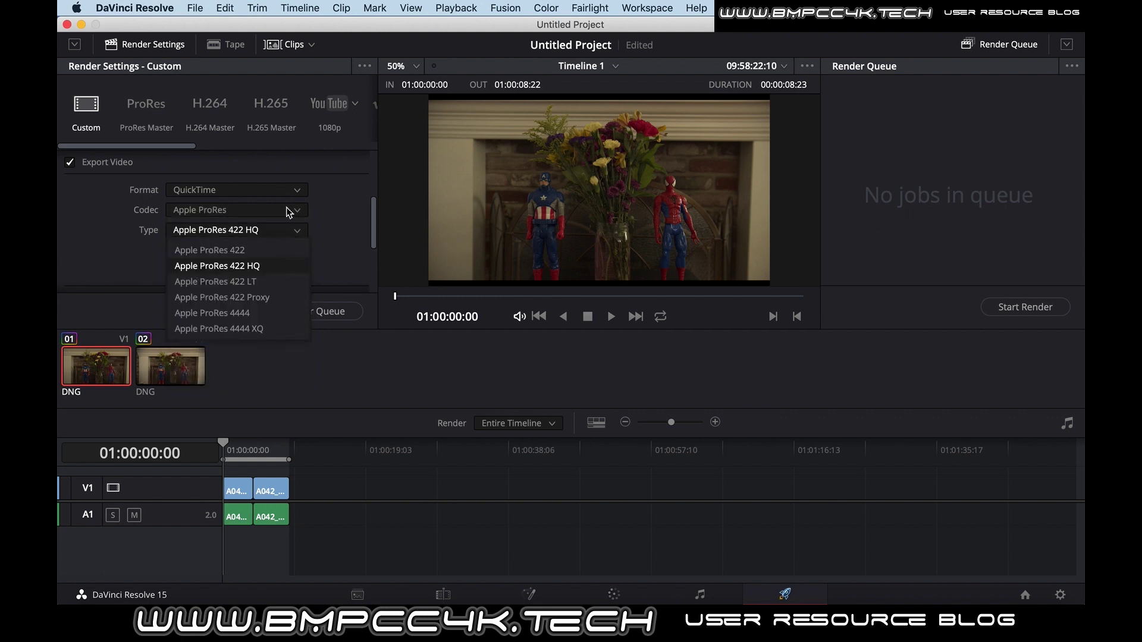
{"action": "left_click", "coordinate": [290, 212]}
{"action": "left_click", "coordinate": [290, 212]}
{"action": "left_click", "coordinate": [272, 261]}
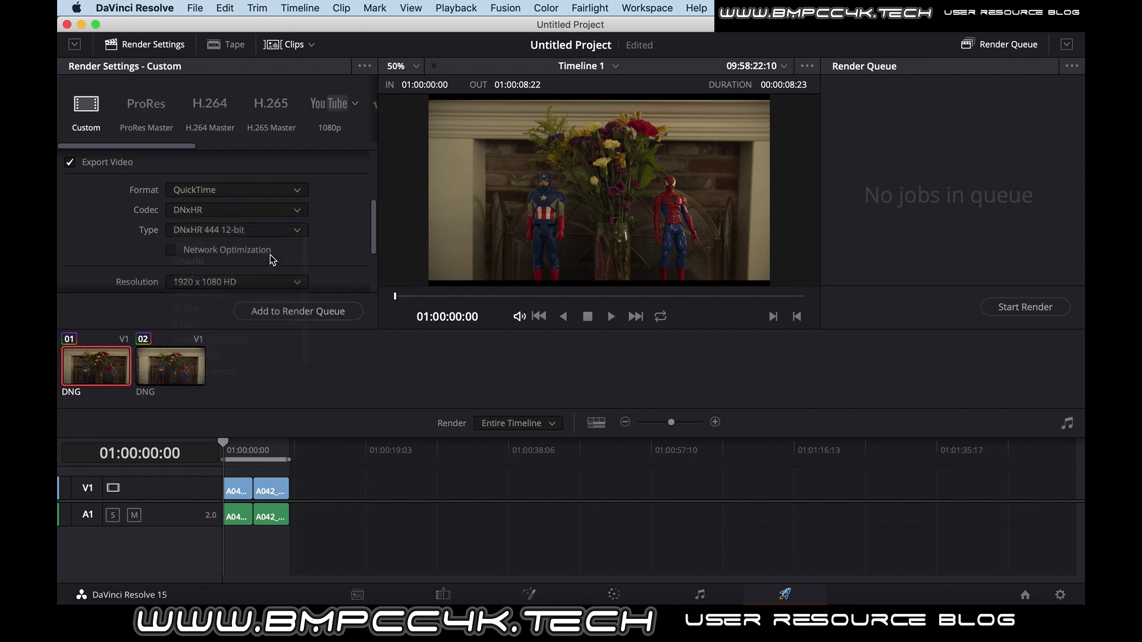
{"action": "left_click", "coordinate": [285, 232]}
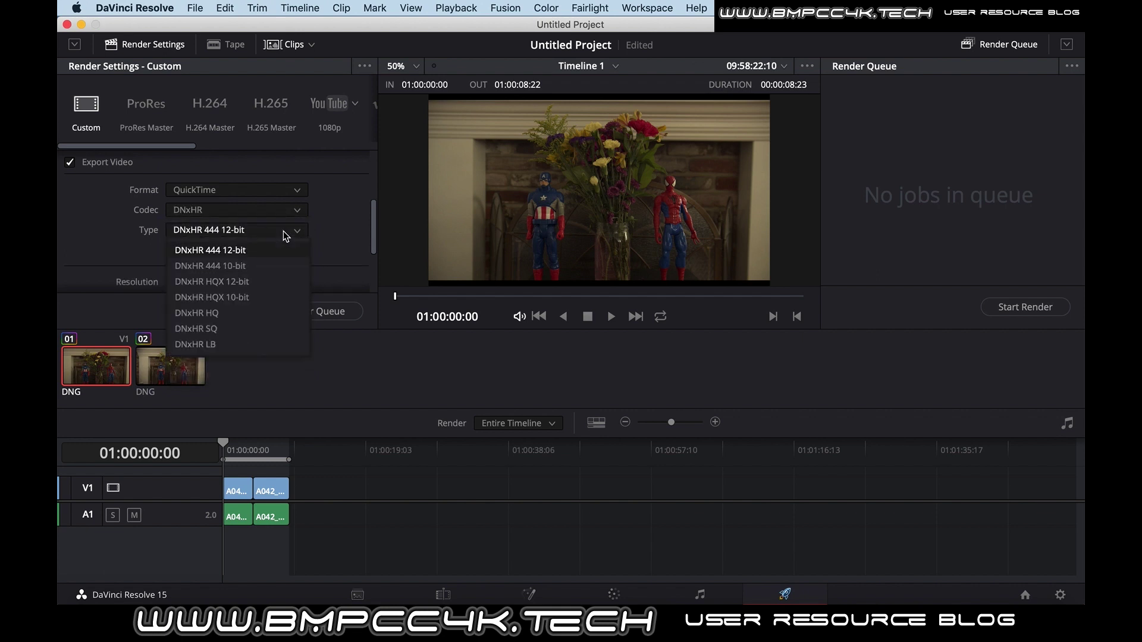
{"action": "left_click", "coordinate": [330, 247]}
{"action": "left_click", "coordinate": [320, 317]}
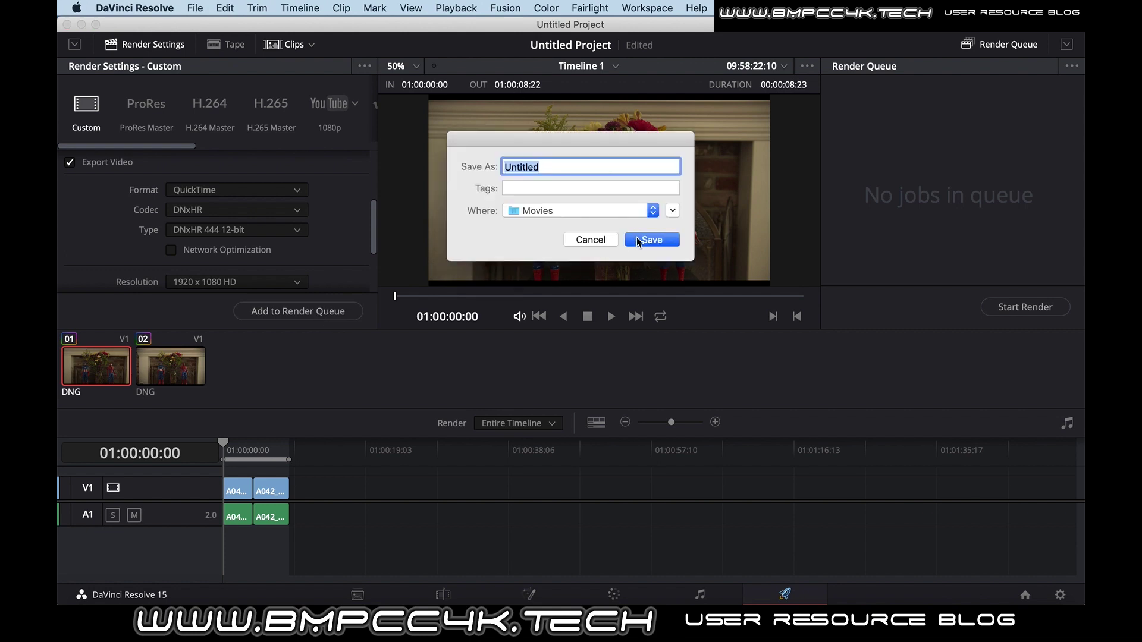
{"action": "left_click", "coordinate": [600, 241]}
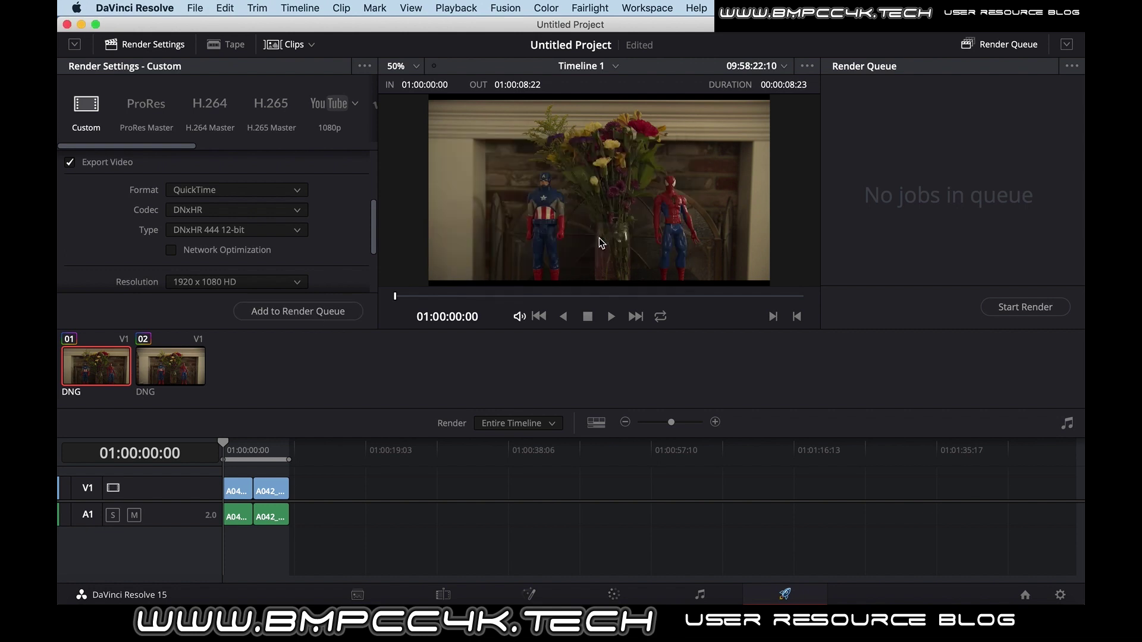